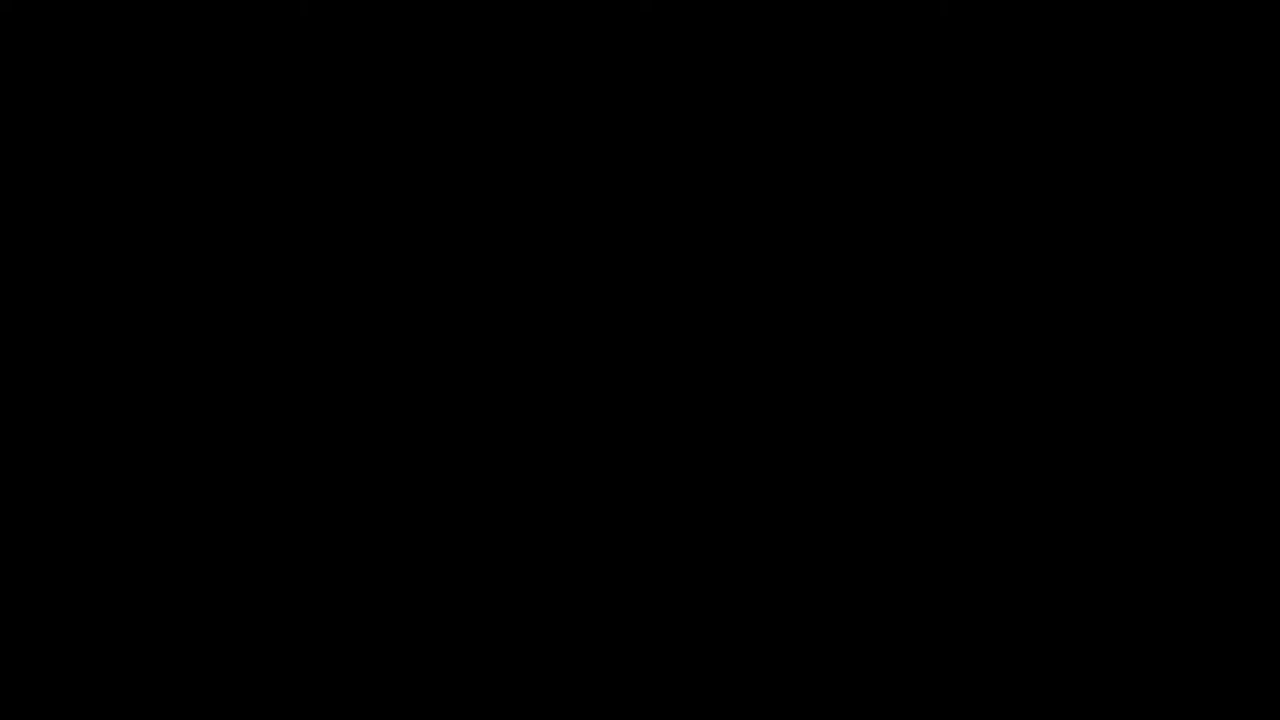
# Step: Create an empty Sub named temporizador in Sheet1's code module
pyautogui.hotkey('alt', 'F11')
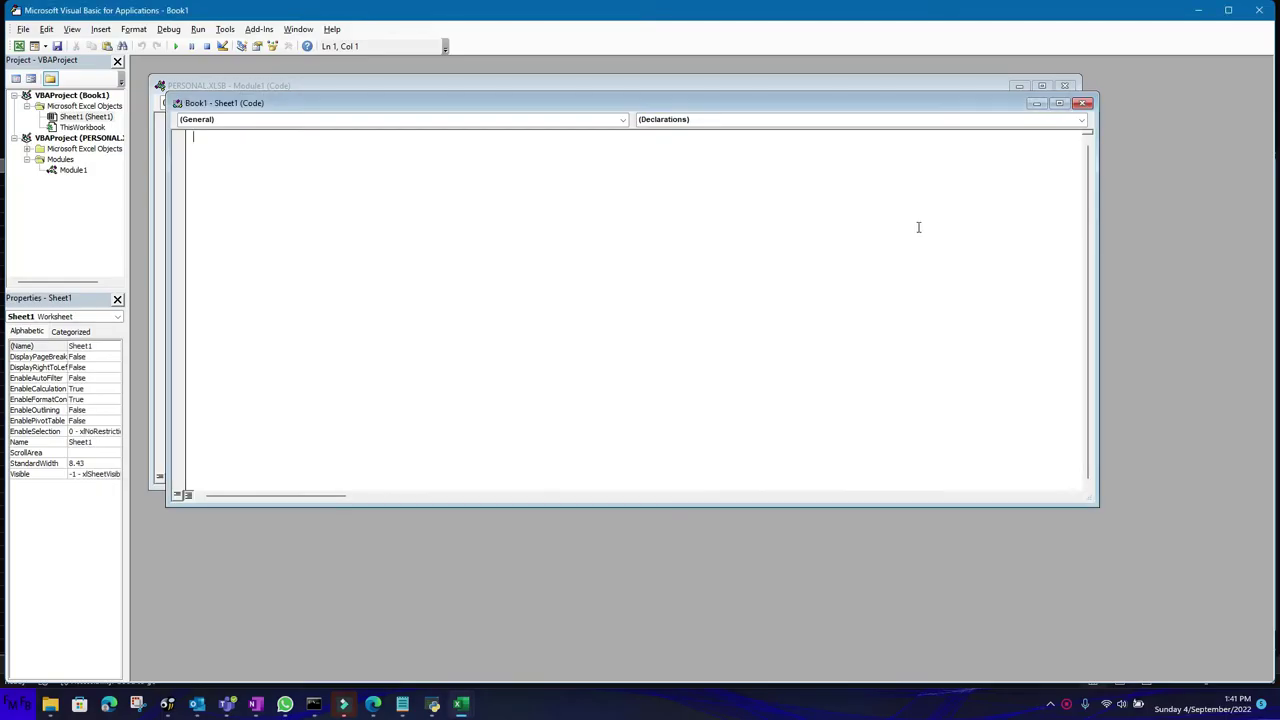
pyautogui.write('Sub temporizador')
pyautogui.press('Return')
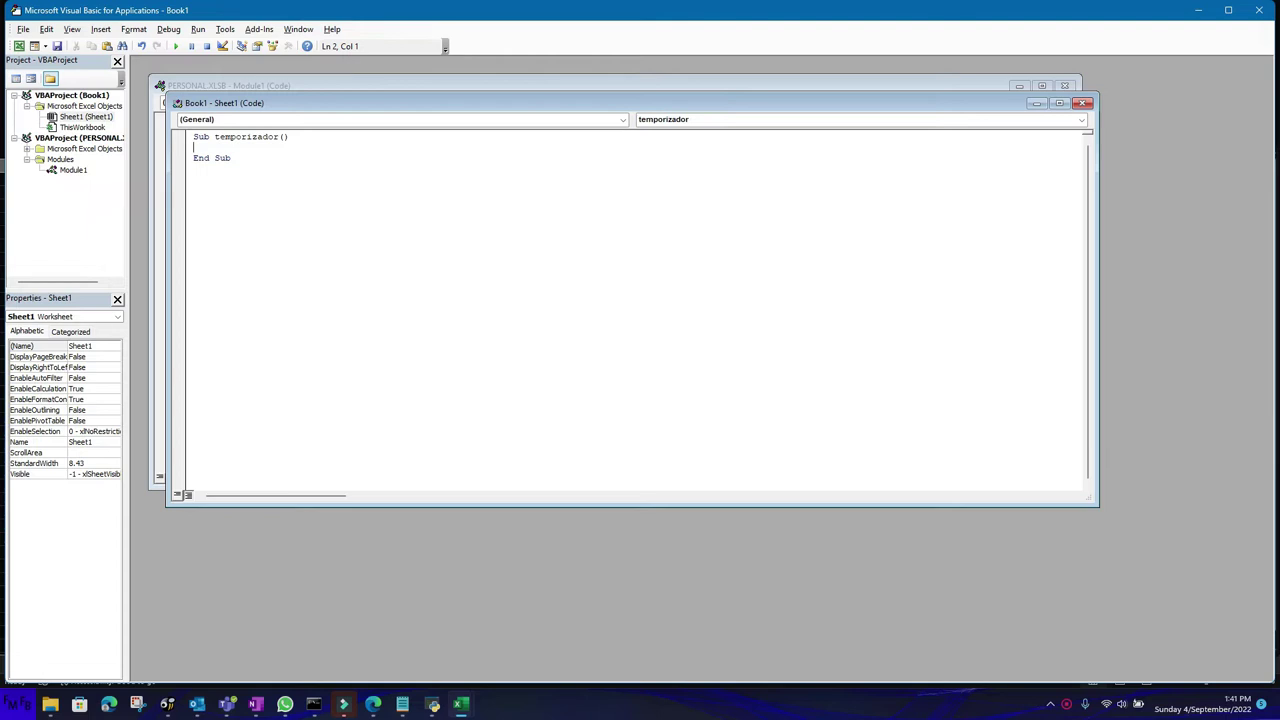
# Step: Declare initial, final and t as Date variables on one Dim line
pyautogui.write('dim ')
pyautogui.write('initial as date')
pyautogui.write(',final as date,')
pyautogui.write('  as date')
pyautogui.click(390, 147)
pyautogui.press('BackSpace')
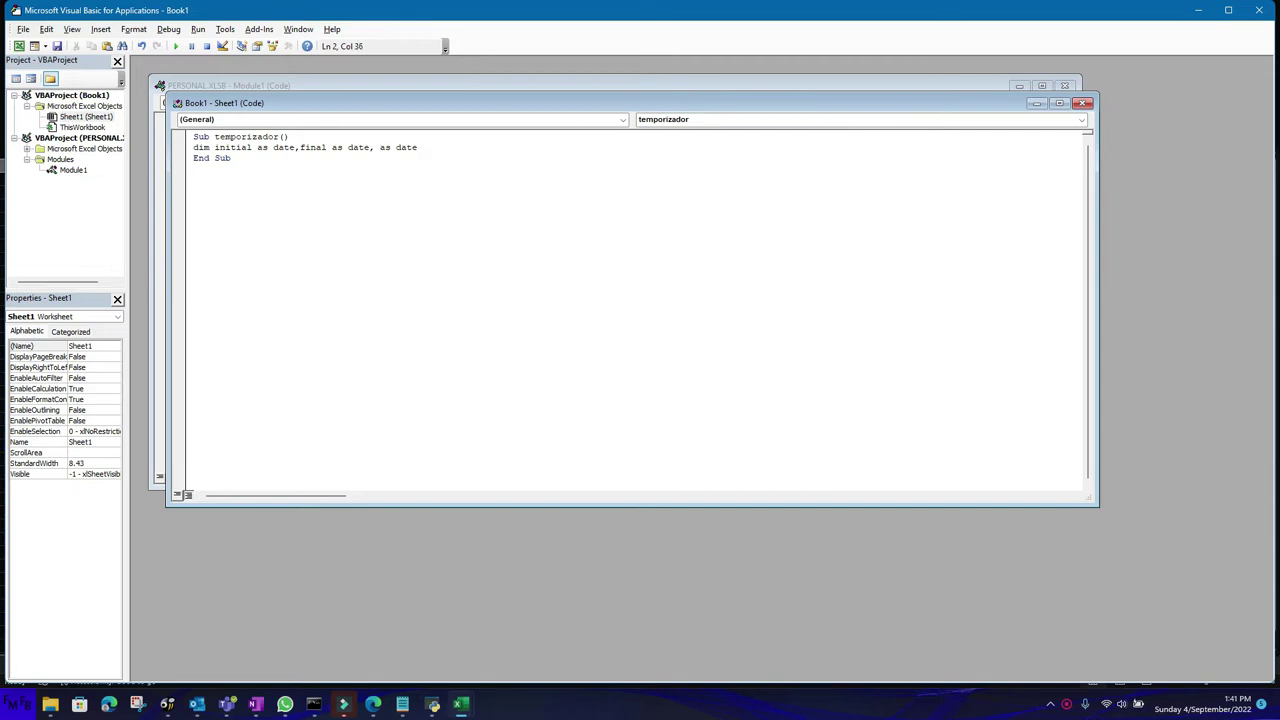
pyautogui.click(396, 147)
pyautogui.write('t')
pyautogui.click(424, 147)
pyautogui.press('Return')
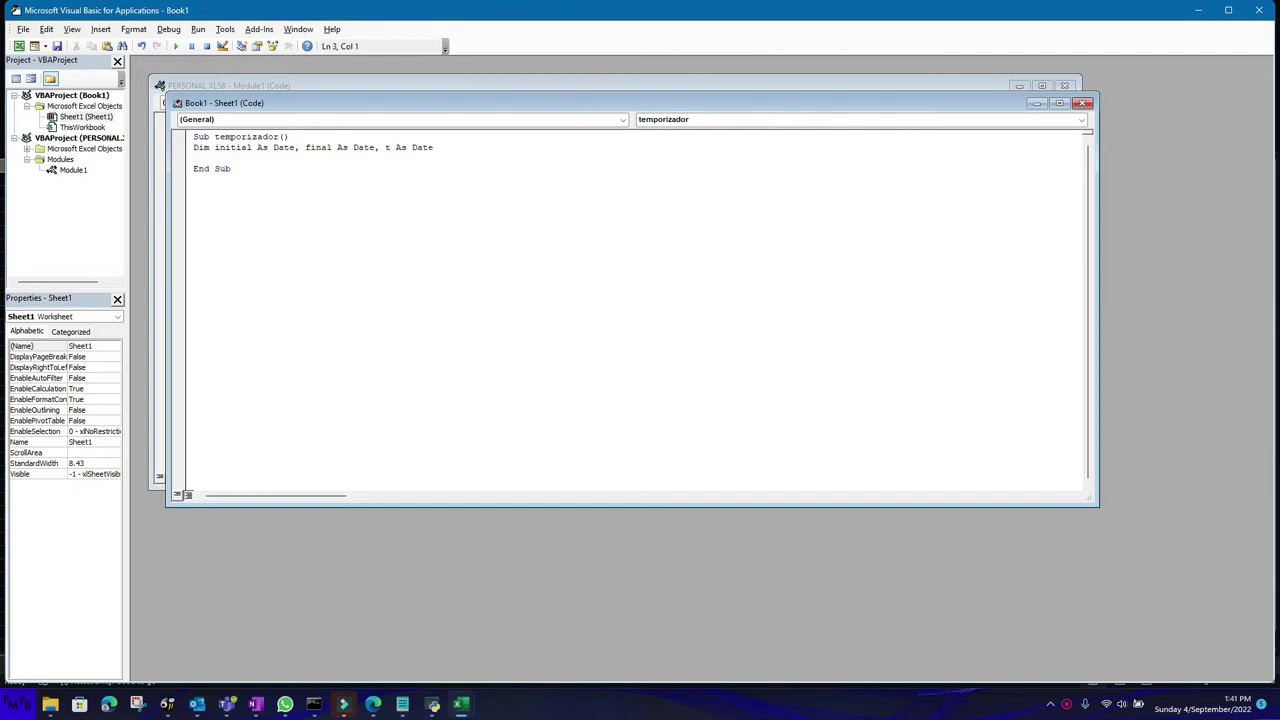
# Step: Write an empty For i = 1 To 1000000 ... Next i loop
pyautogui.write('for')
pyautogui.write(' i=1 to 1000000')
pyautogui.press('Return')
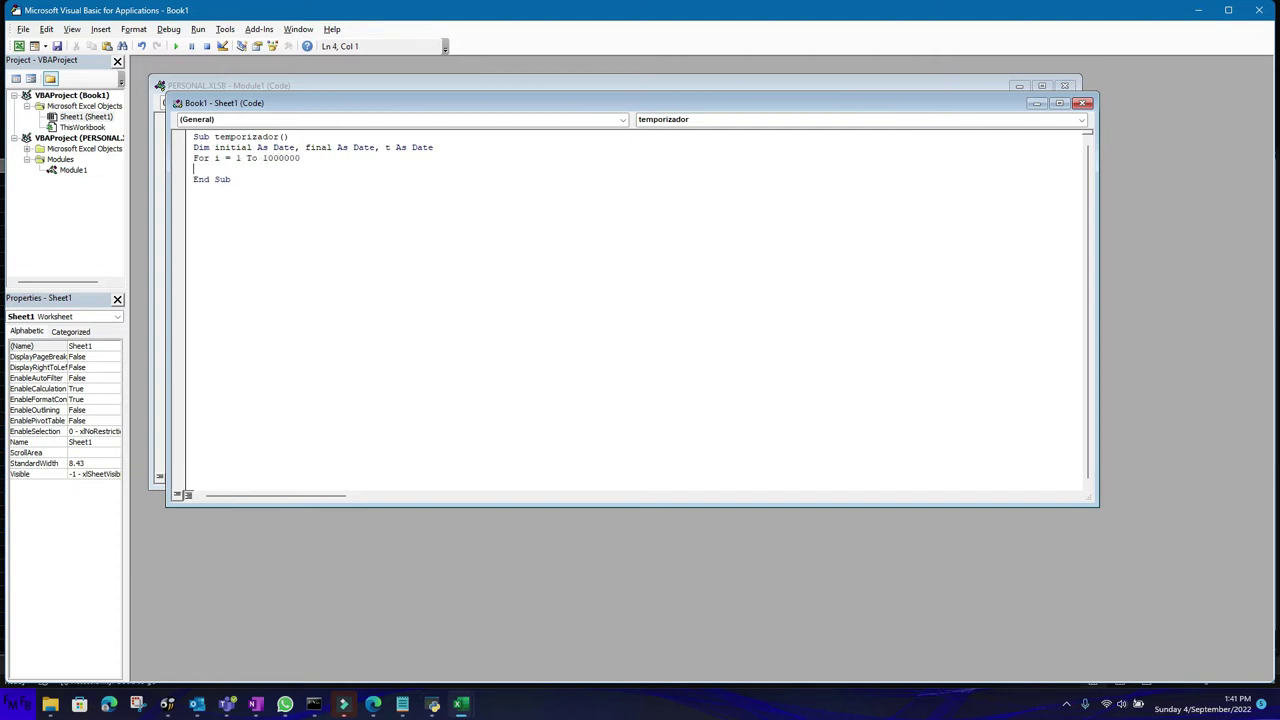
pyautogui.write('next i')
pyautogui.press('Return')
# Step: Add t = initial - final and a Format(t, "hh:nn:s") line below the loop
pyautogui.press('Return')
pyautogui.press('BackSpace')
pyautogui.write('t = initial - final')
pyautogui.press('Return')
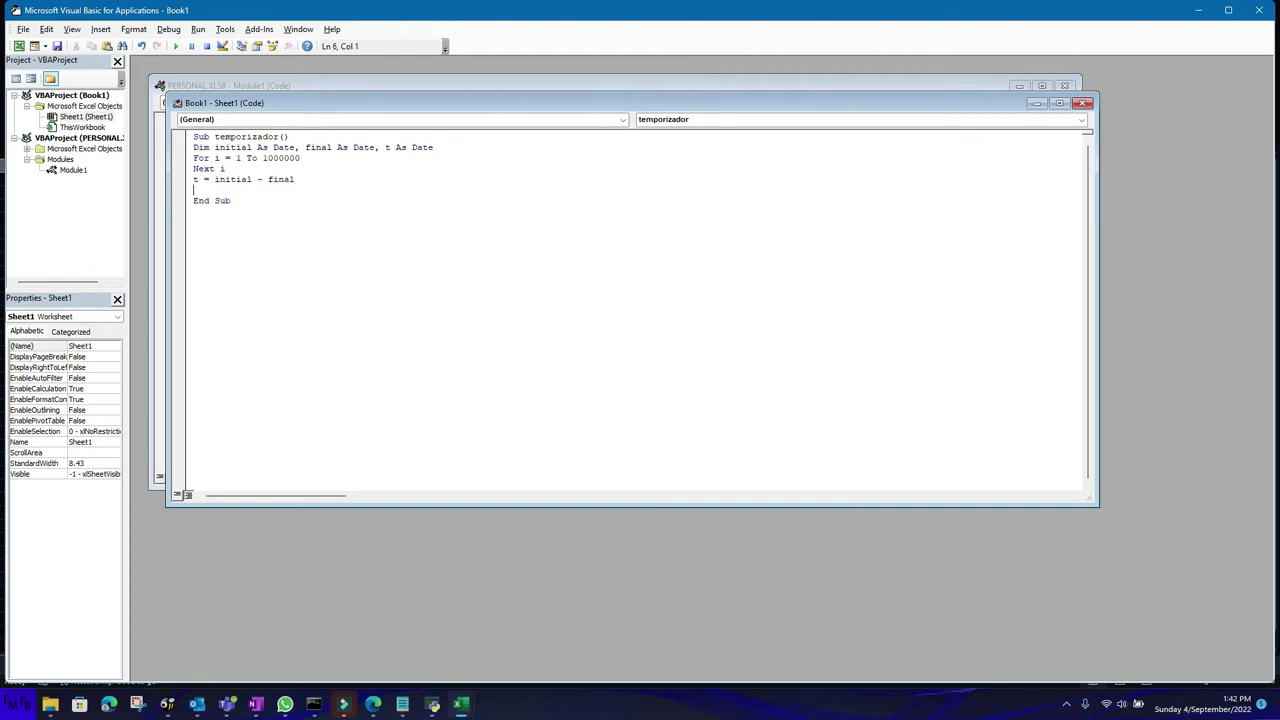
pyautogui.write('Format(t, "hh:nn:s")')
# Step: Prefix the Format line with MsgBox "time it took to finish: " & to display the elapsed time
pyautogui.press('Return')
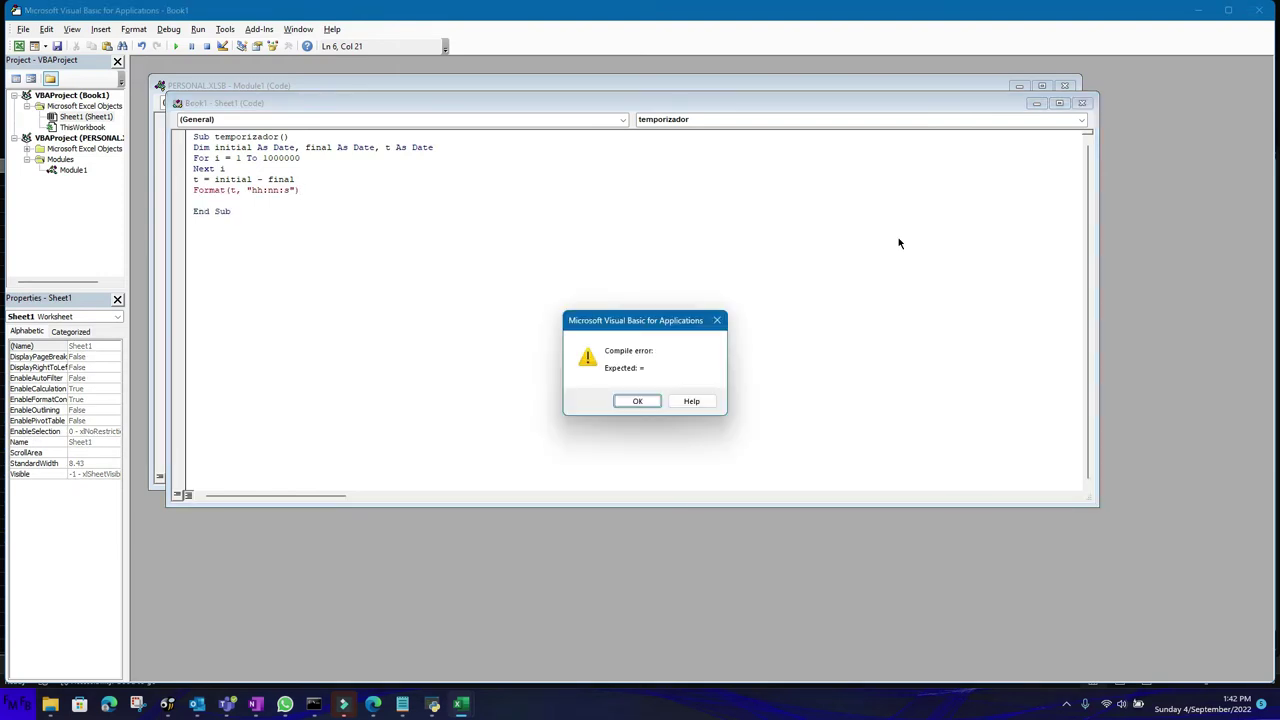
pyautogui.press('Return')
pyautogui.press('Down')
pyautogui.press('BackSpace')
pyautogui.press('Home')
pyautogui.write('msgbox ')
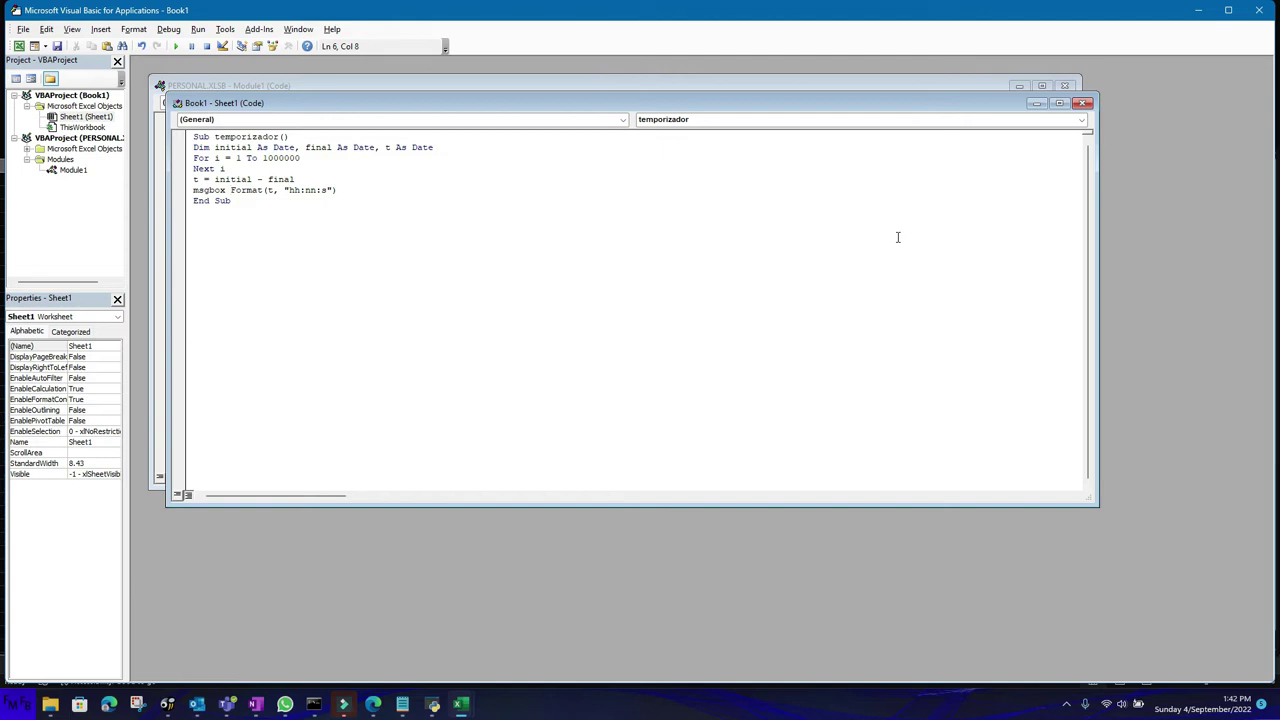
pyautogui.write('"')
pyautogui.write('time ')
pyautogui.write('it took to finish')
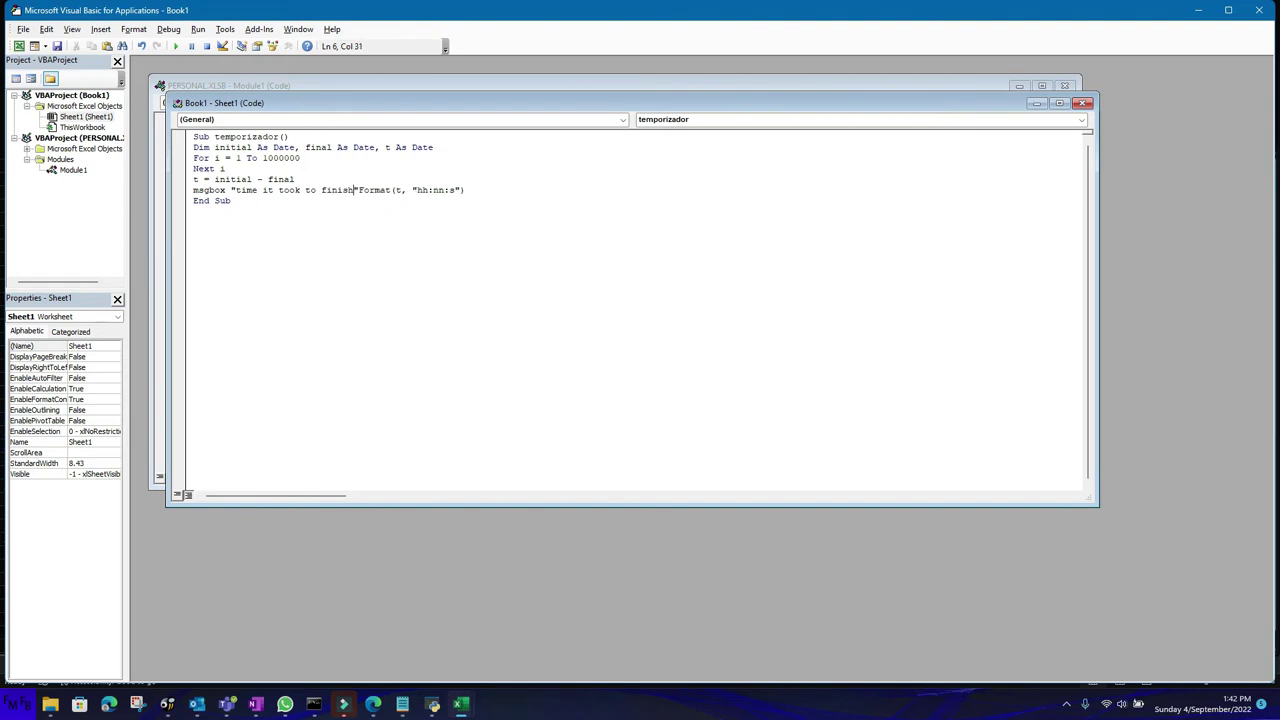
pyautogui.write(':')
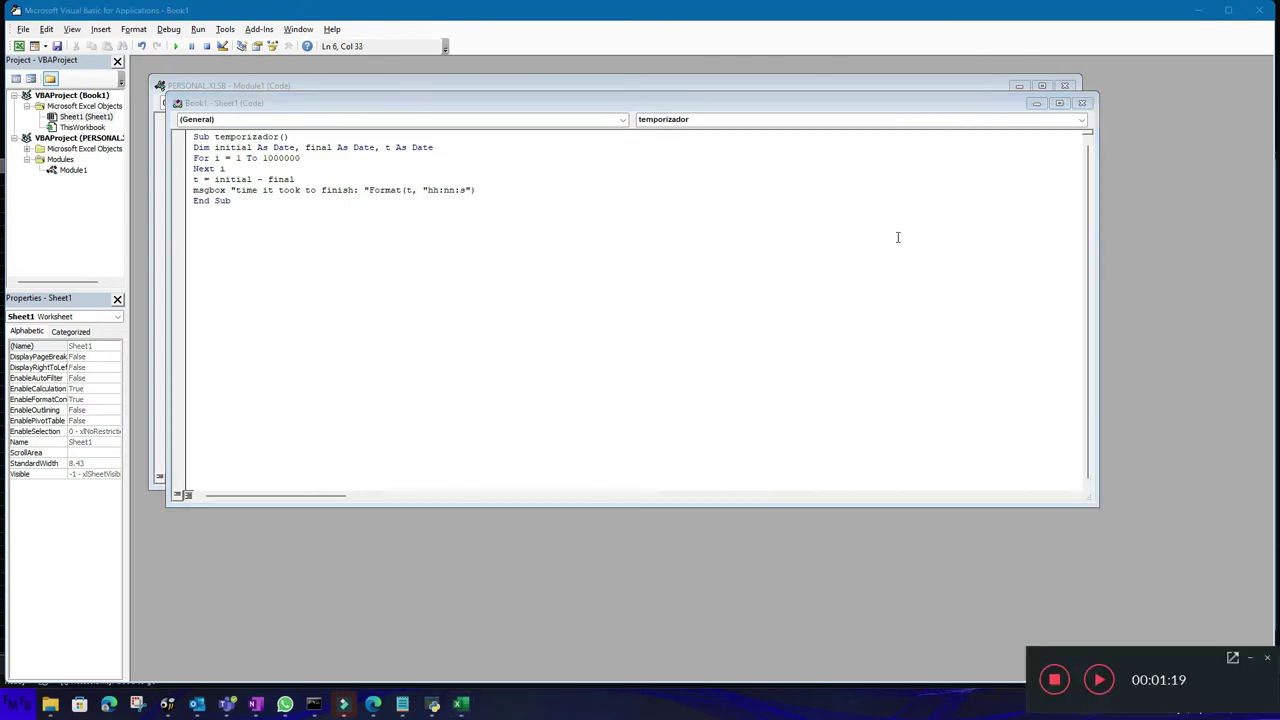
pyautogui.press('Right')
pyautogui.write('&')
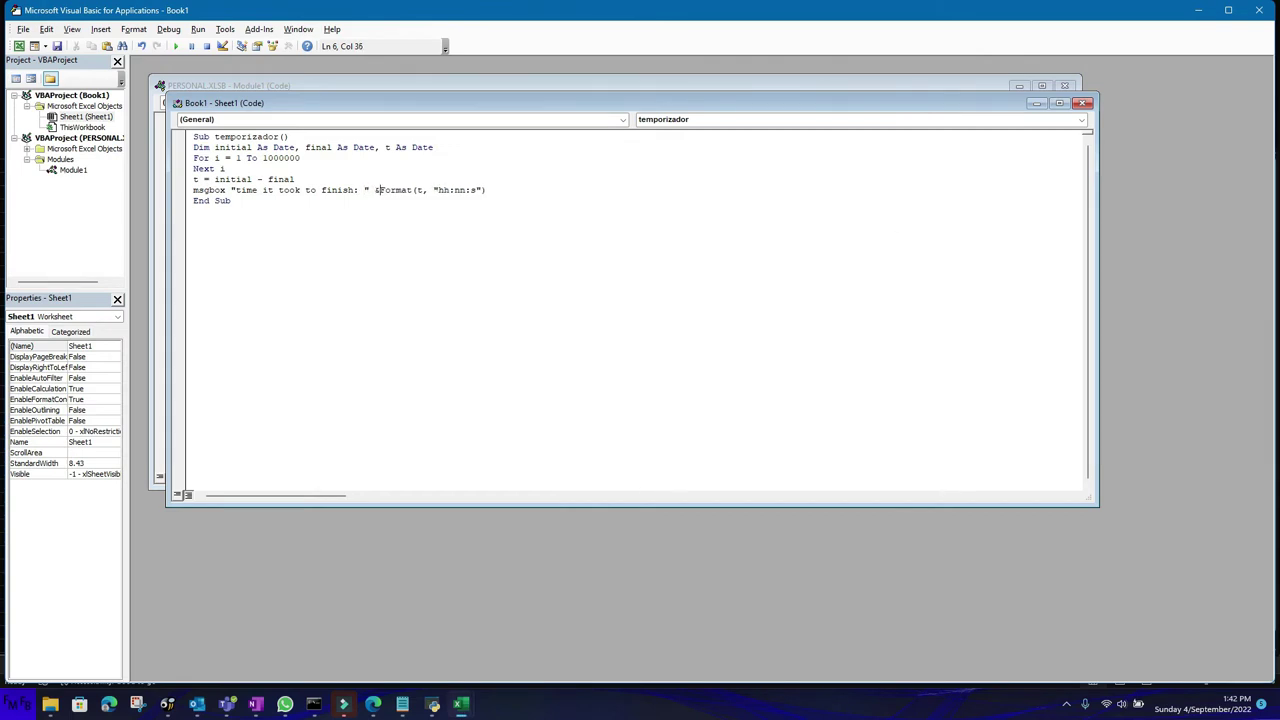
pyautogui.hotkey('alt', 'F11')
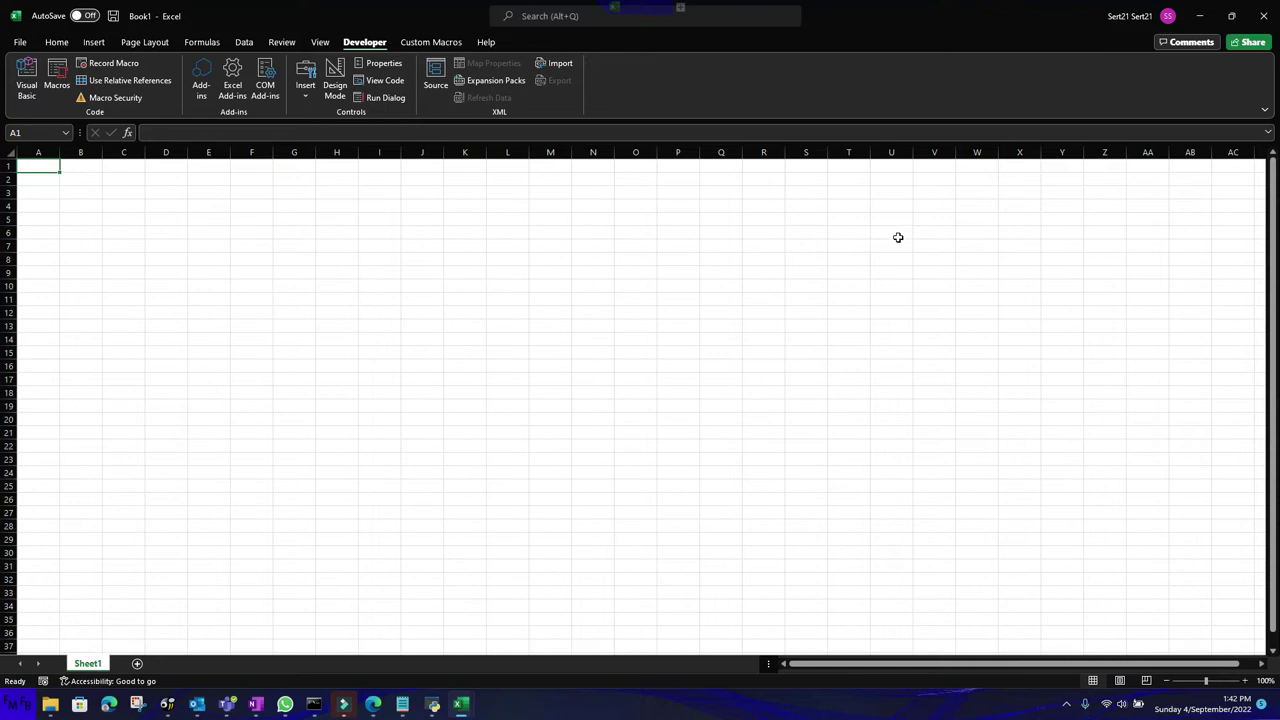
# Step: Run Sheet1.temporizador from This Workbook's macro list and dismiss its 00:00:0 result
pyautogui.click(320, 42)
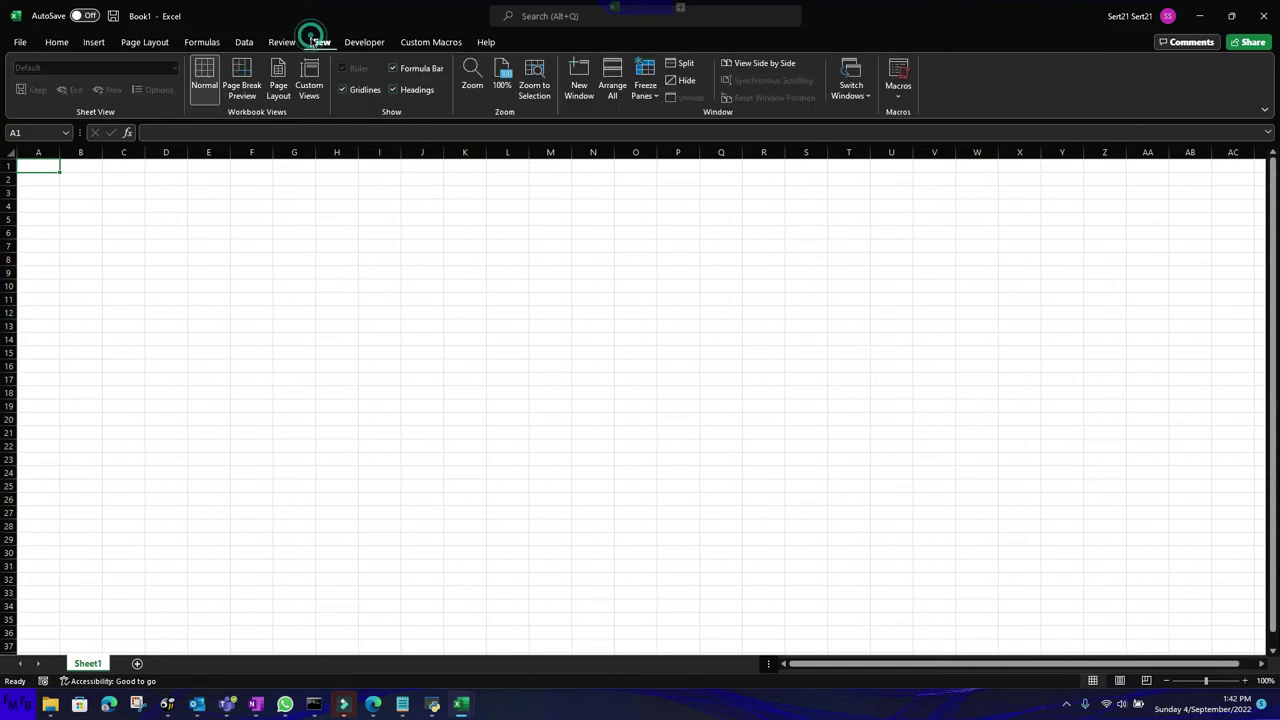
pyautogui.click(898, 95)
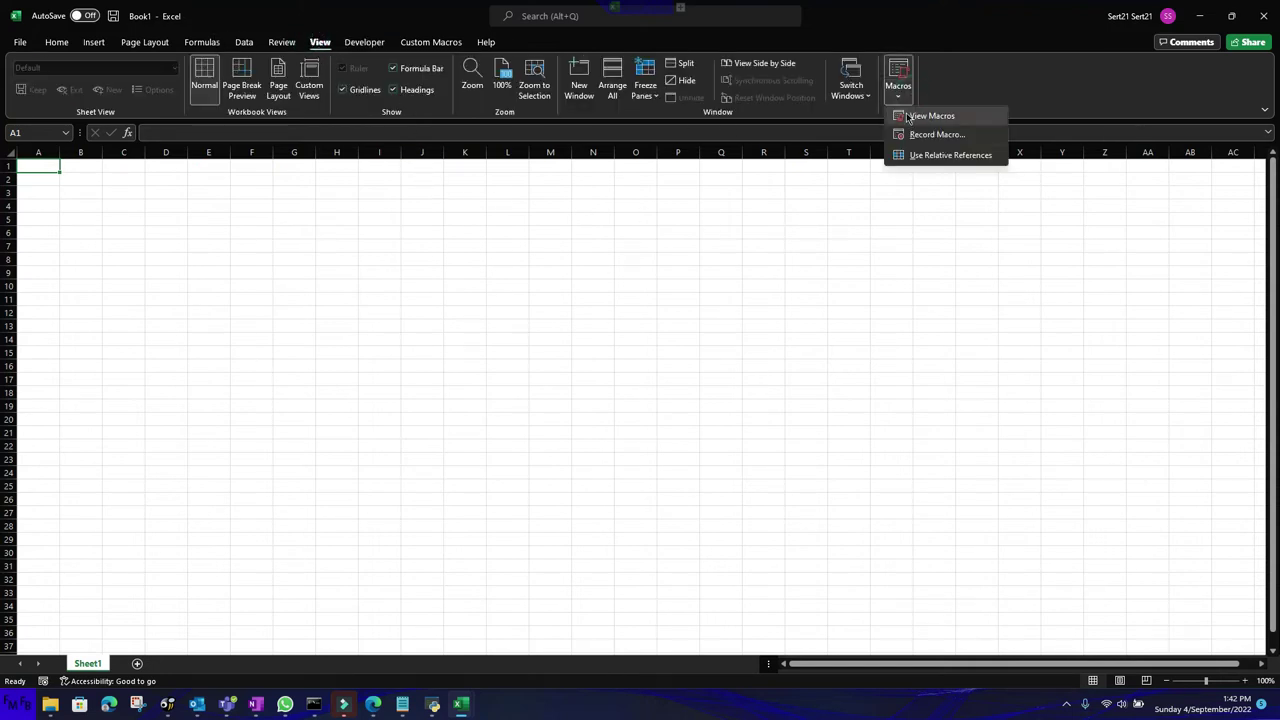
pyautogui.click(912, 114)
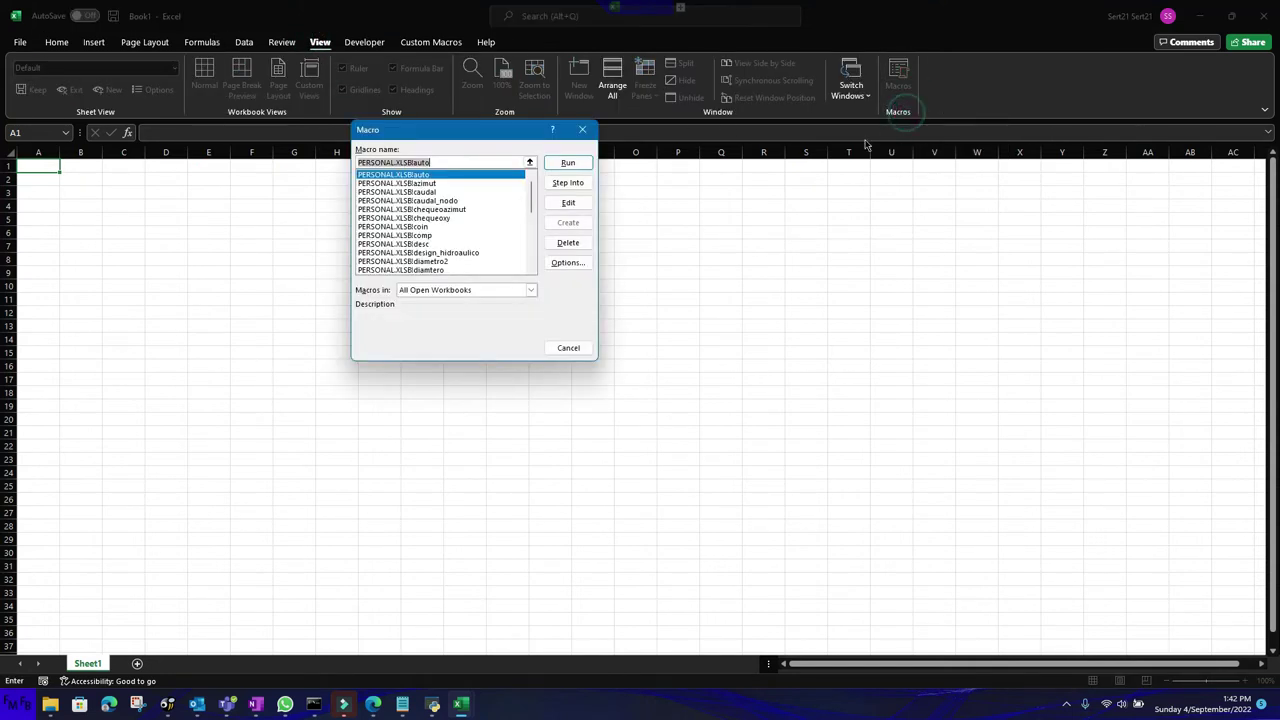
pyautogui.click(531, 290)
pyautogui.click(510, 311)
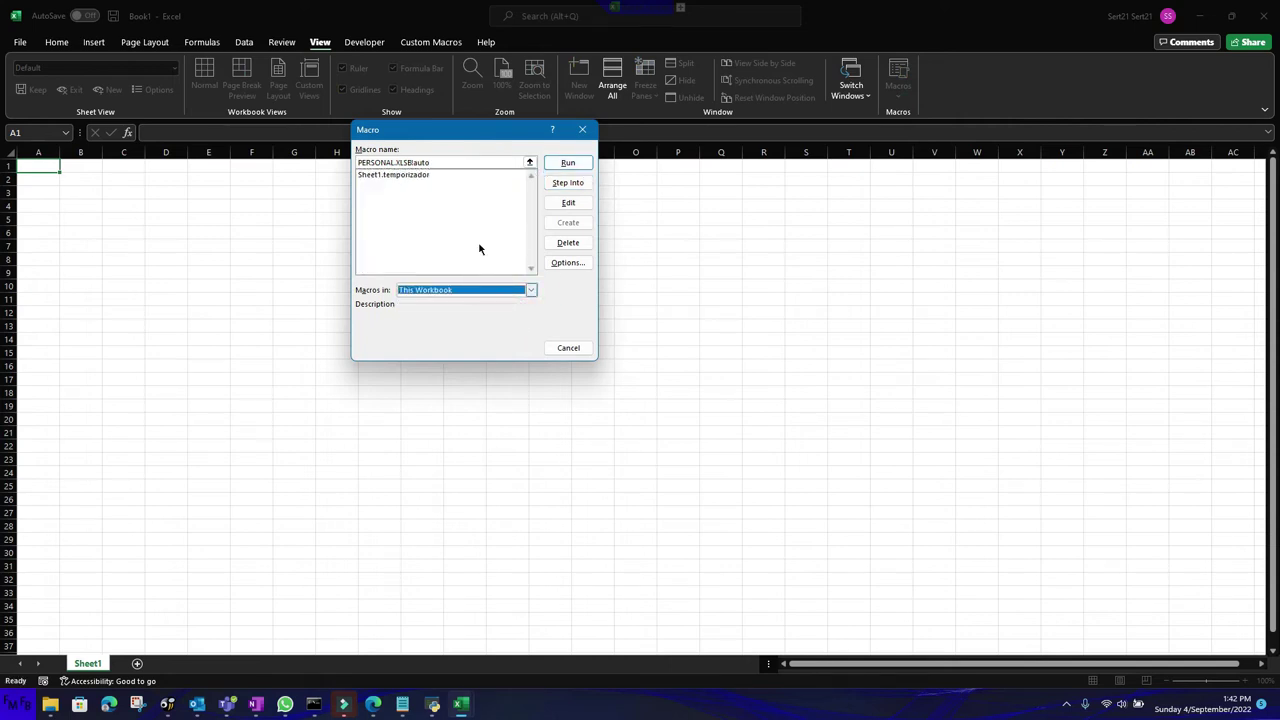
pyautogui.click(415, 175)
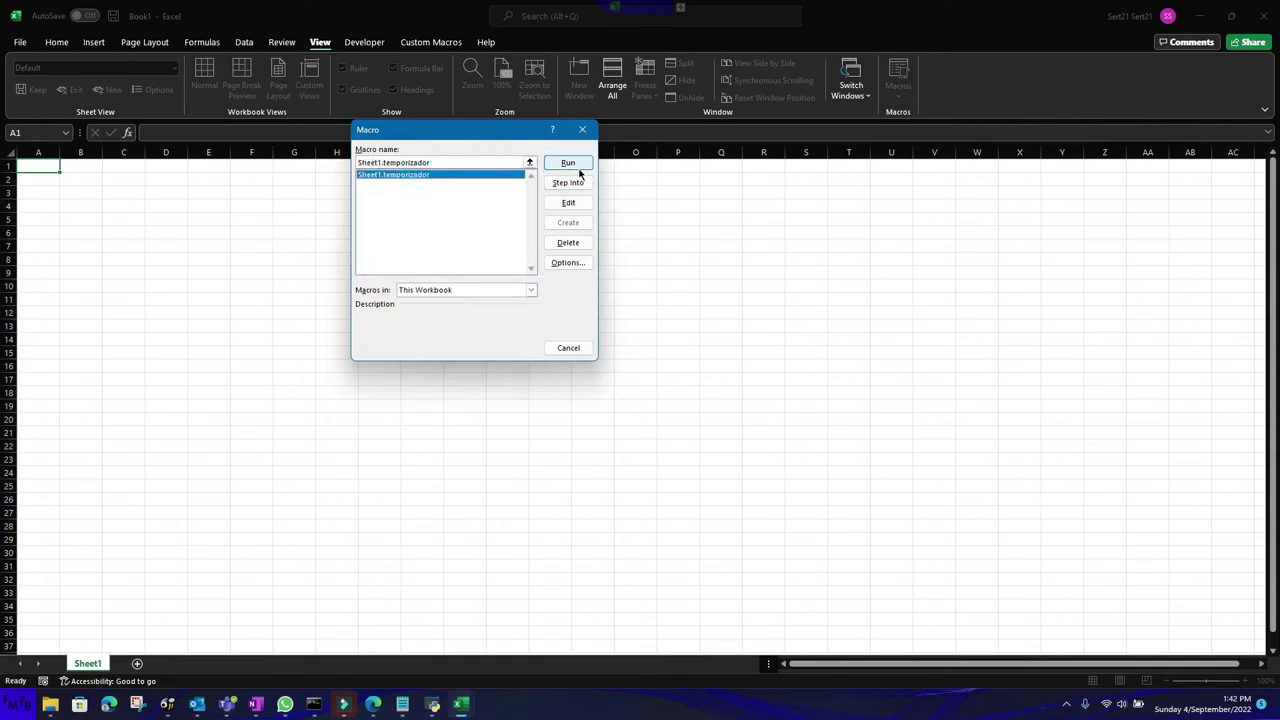
pyautogui.click(566, 162)
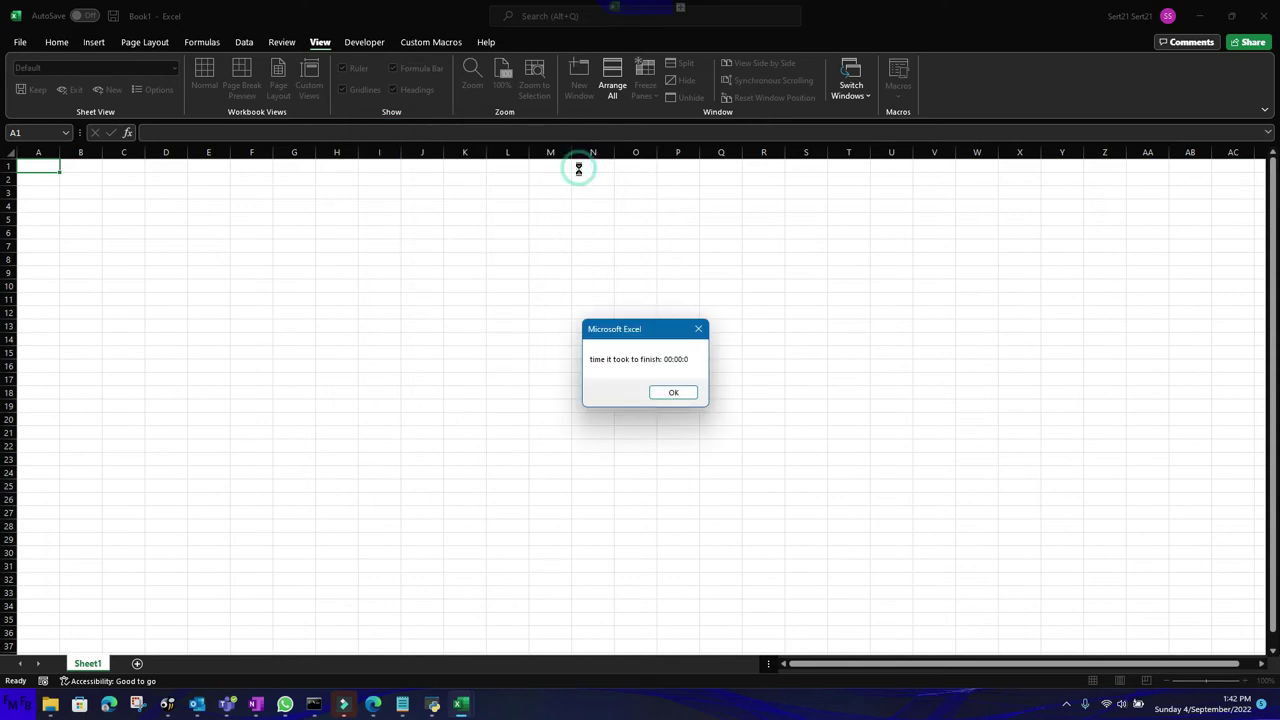
pyautogui.click(684, 393)
pyautogui.hotkey('alt', 'F11')
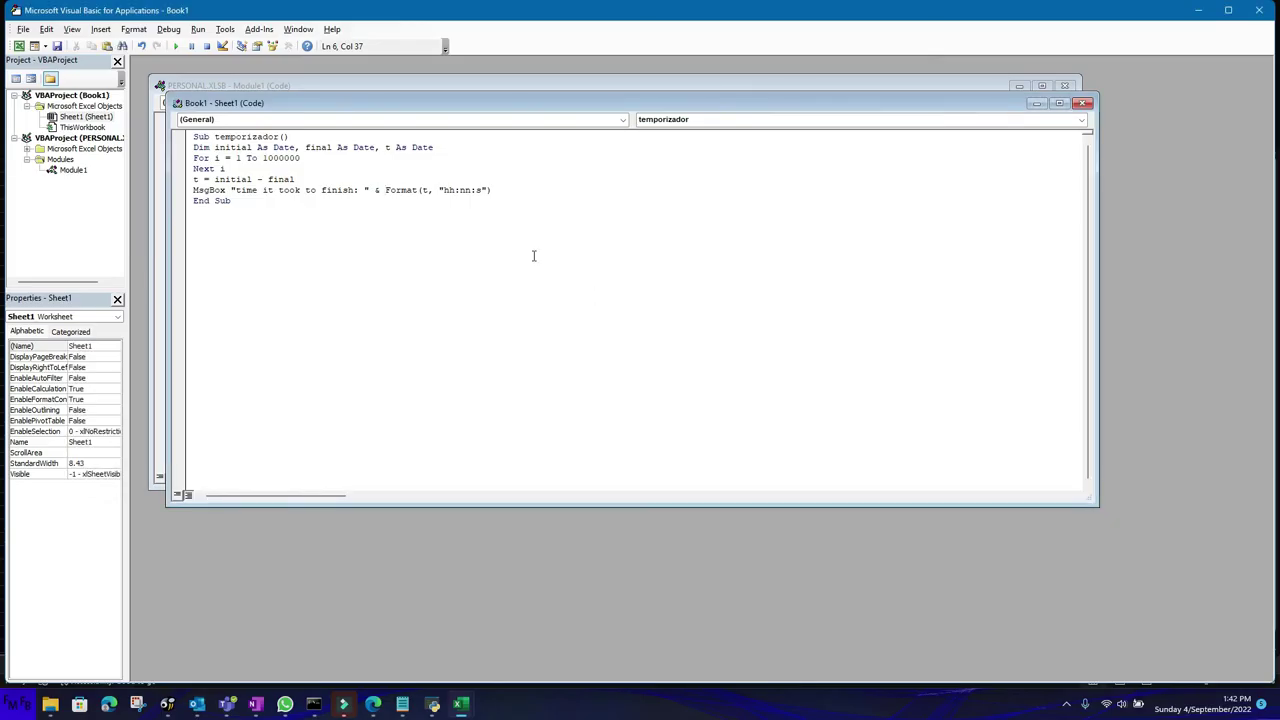
# Step: Raise the For loop limit to 100000000
pyautogui.click(305, 158)
pyautogui.write('000')
pyautogui.hotkey('alt', 'F11')
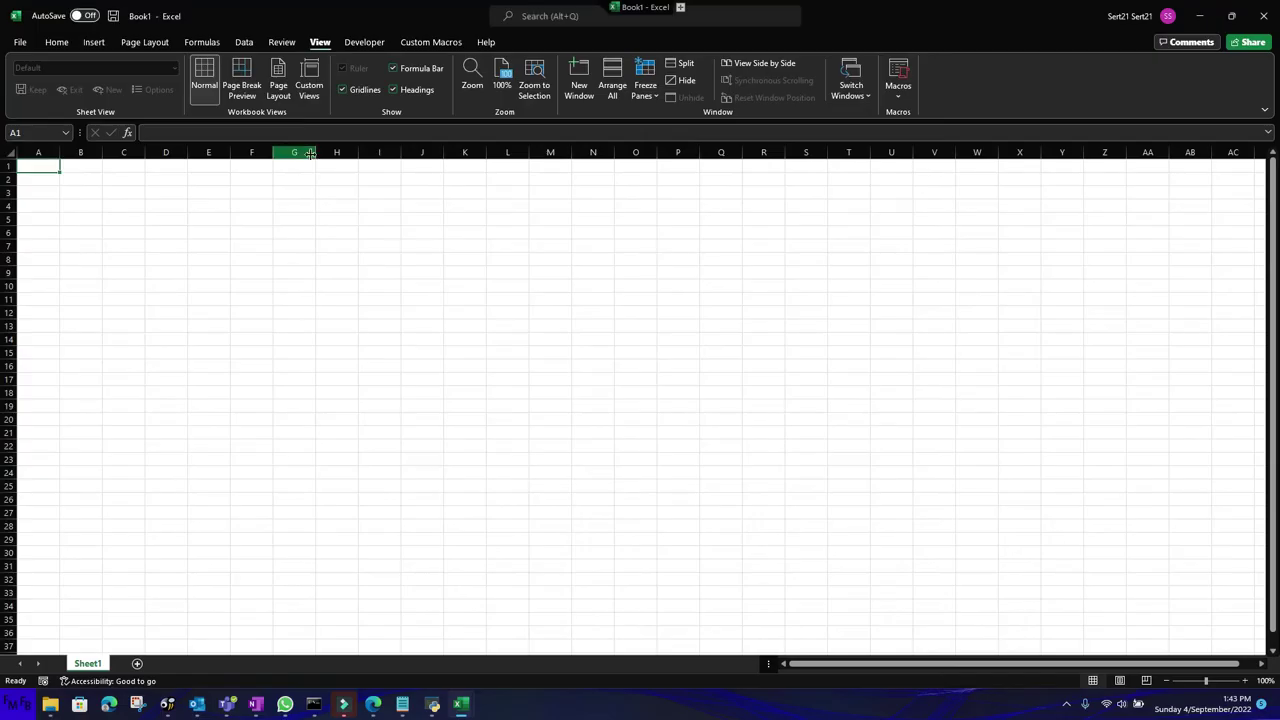
pyautogui.hotkey('alt', 'F11')
pyautogui.press('BackSpace')
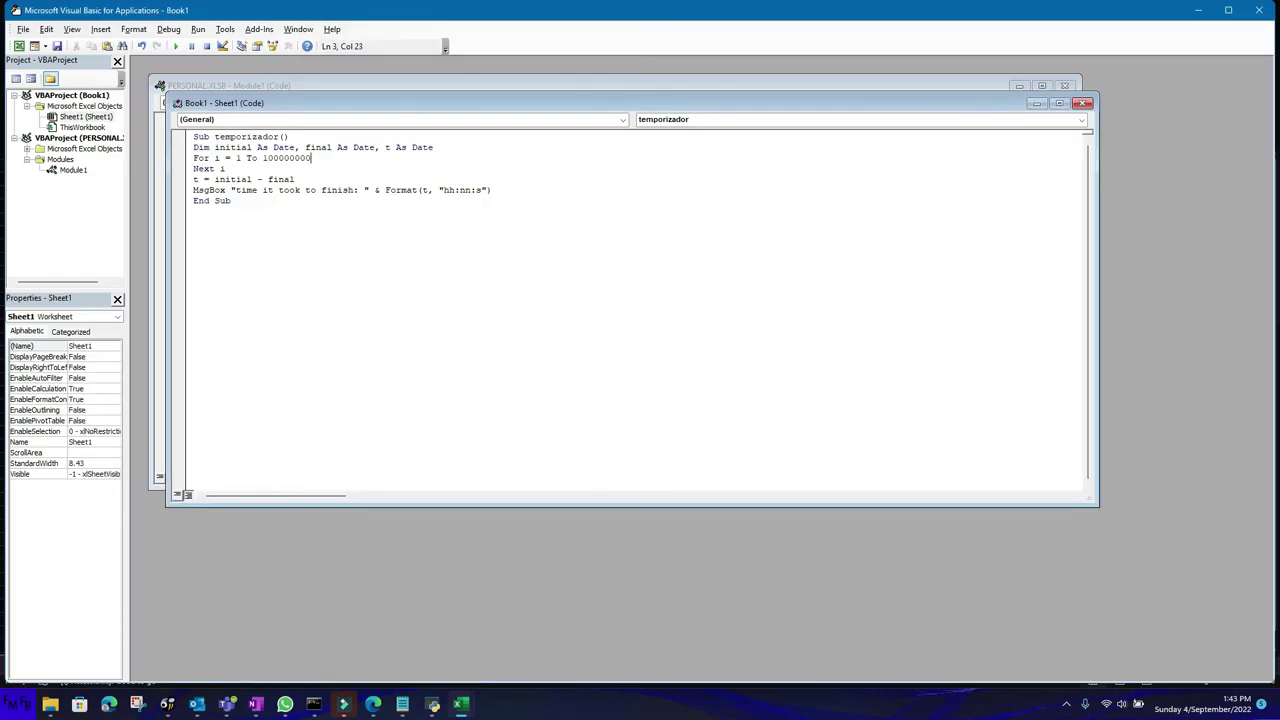
pyautogui.press('BackSpace')
pyautogui.write('0')
# Step: Run temporizador and dismiss its 00:00:0 elapsed-time message
pyautogui.hotkey('alt', 'F11')
pyautogui.click(906, 98)
pyautogui.click(910, 114)
pyautogui.click(572, 161)
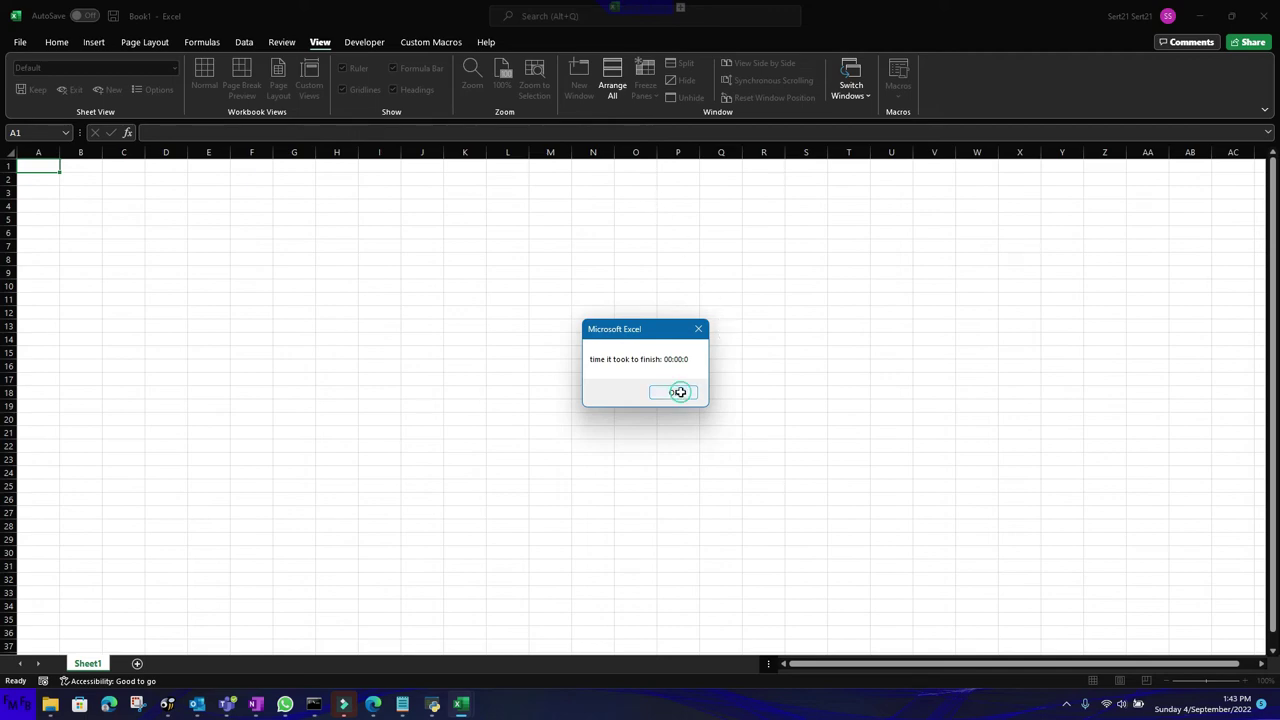
pyautogui.click(679, 392)
pyautogui.write('000000000')
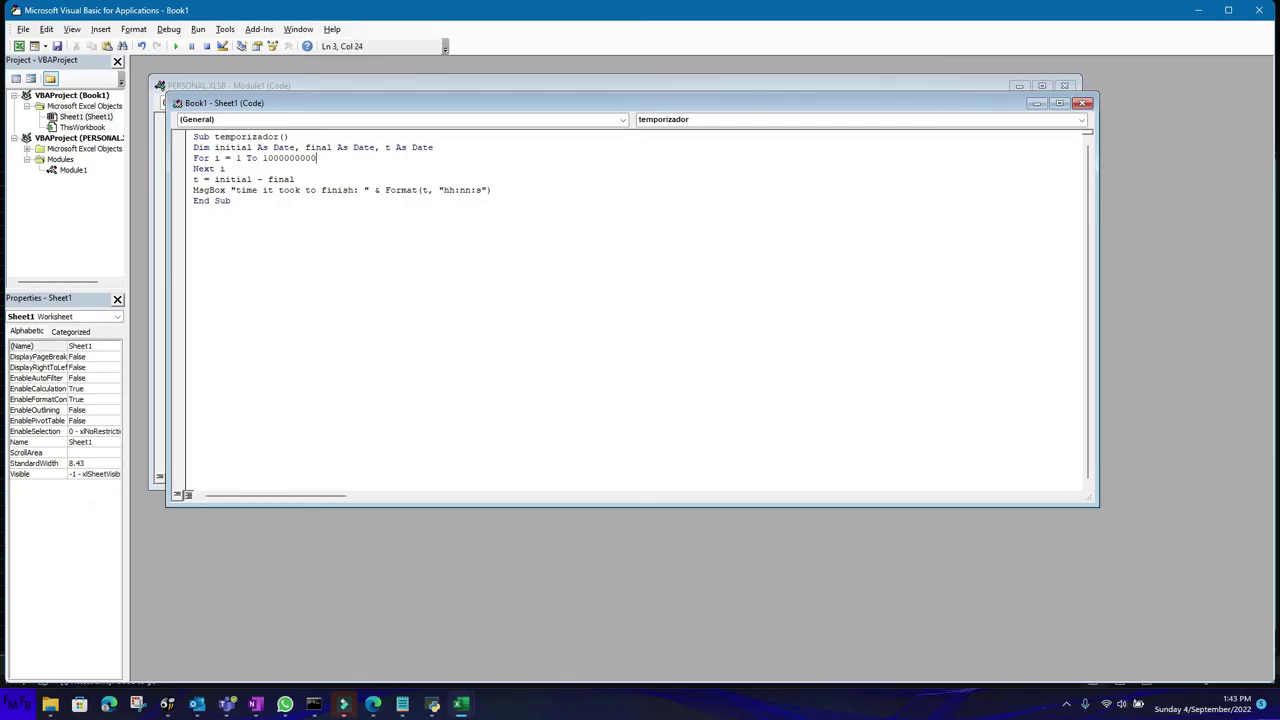
pyautogui.hotkey('alt', 'F11')
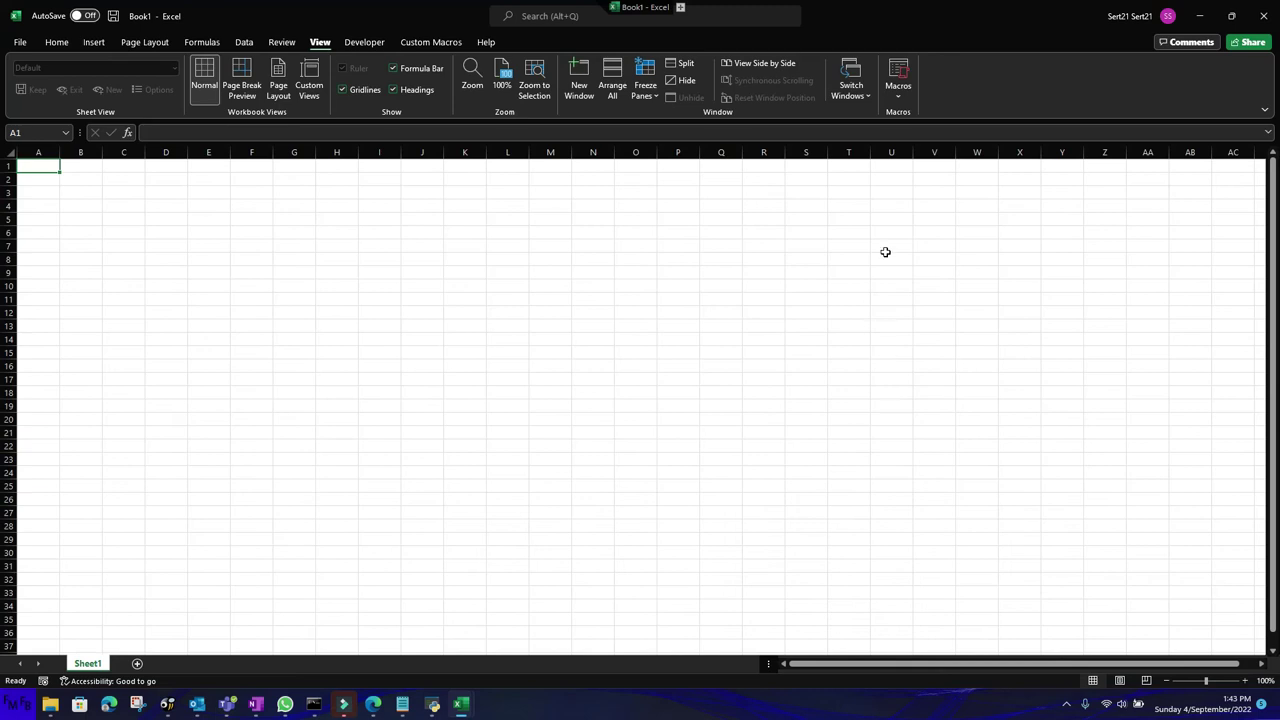
pyautogui.click(899, 96)
pyautogui.click(915, 114)
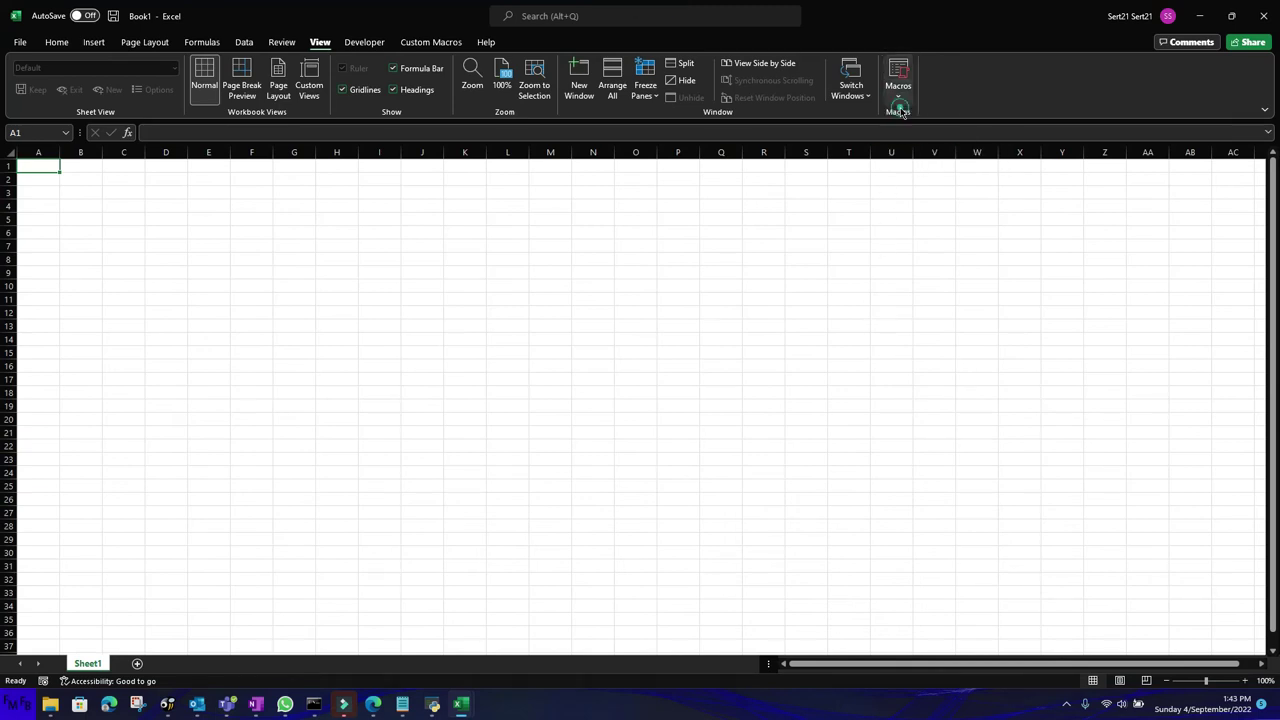
pyautogui.click(568, 162)
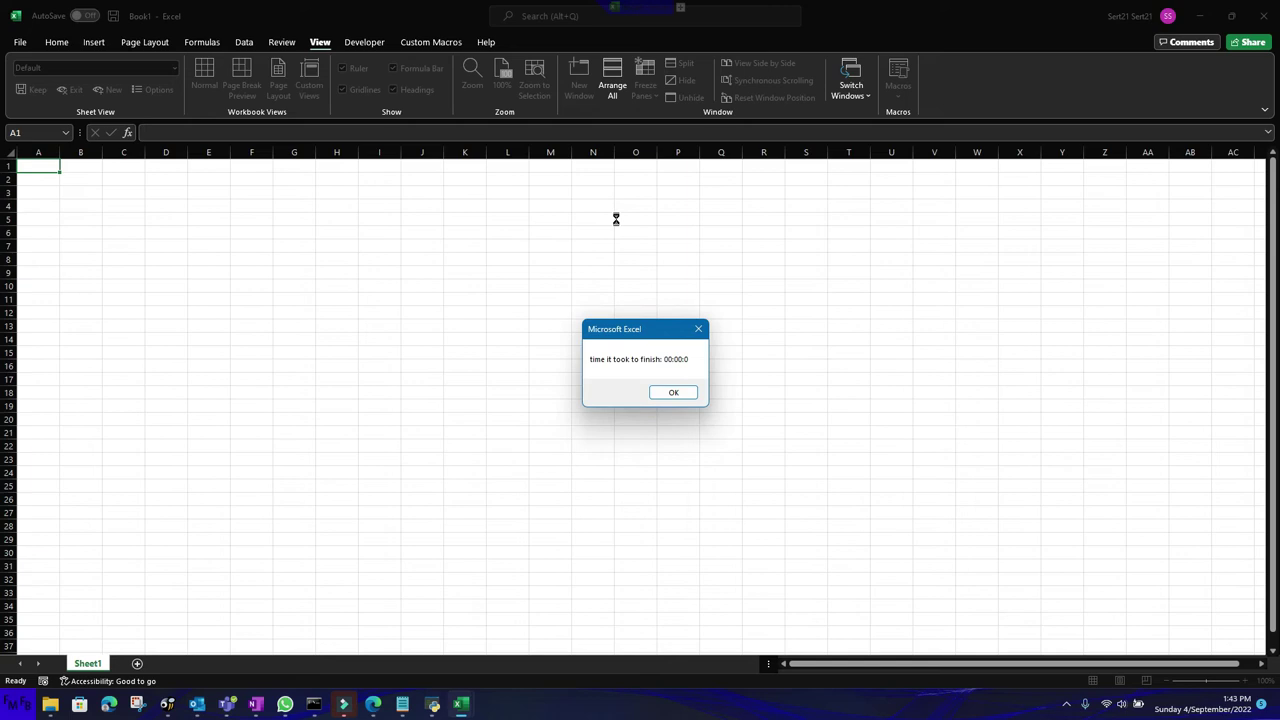
pyautogui.press('Return')
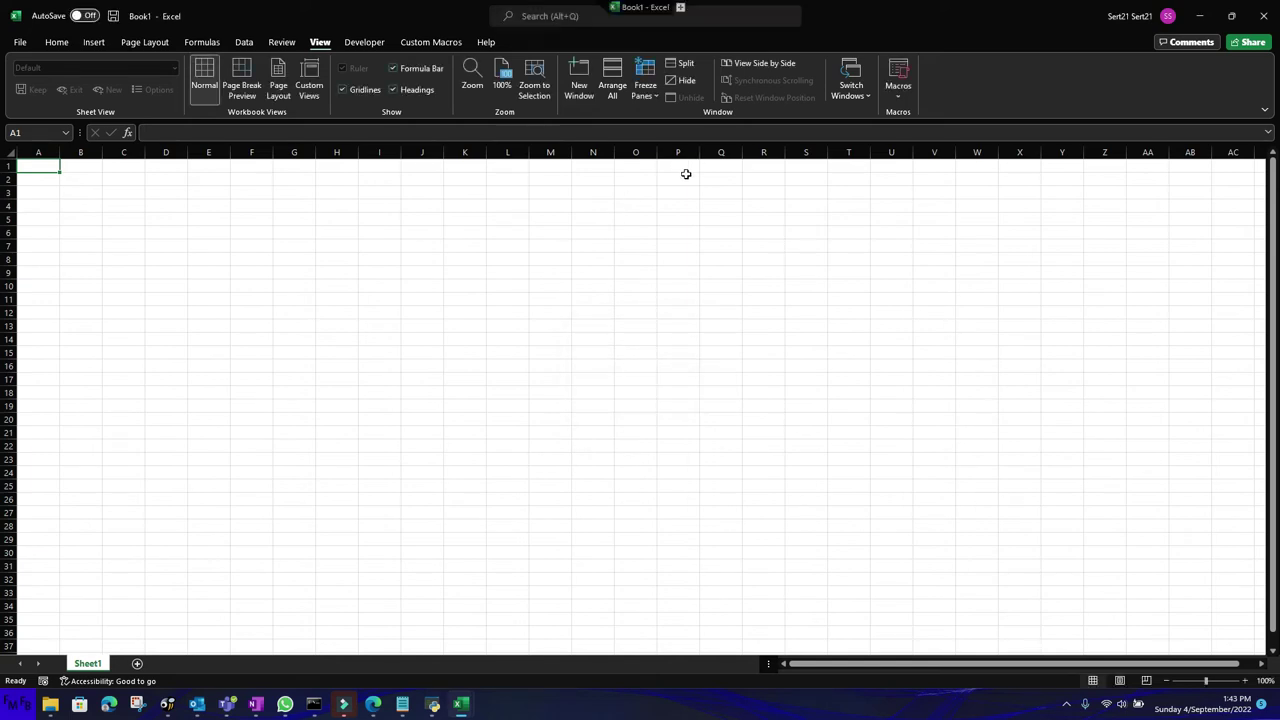
pyautogui.hotkey('alt', 'F11')
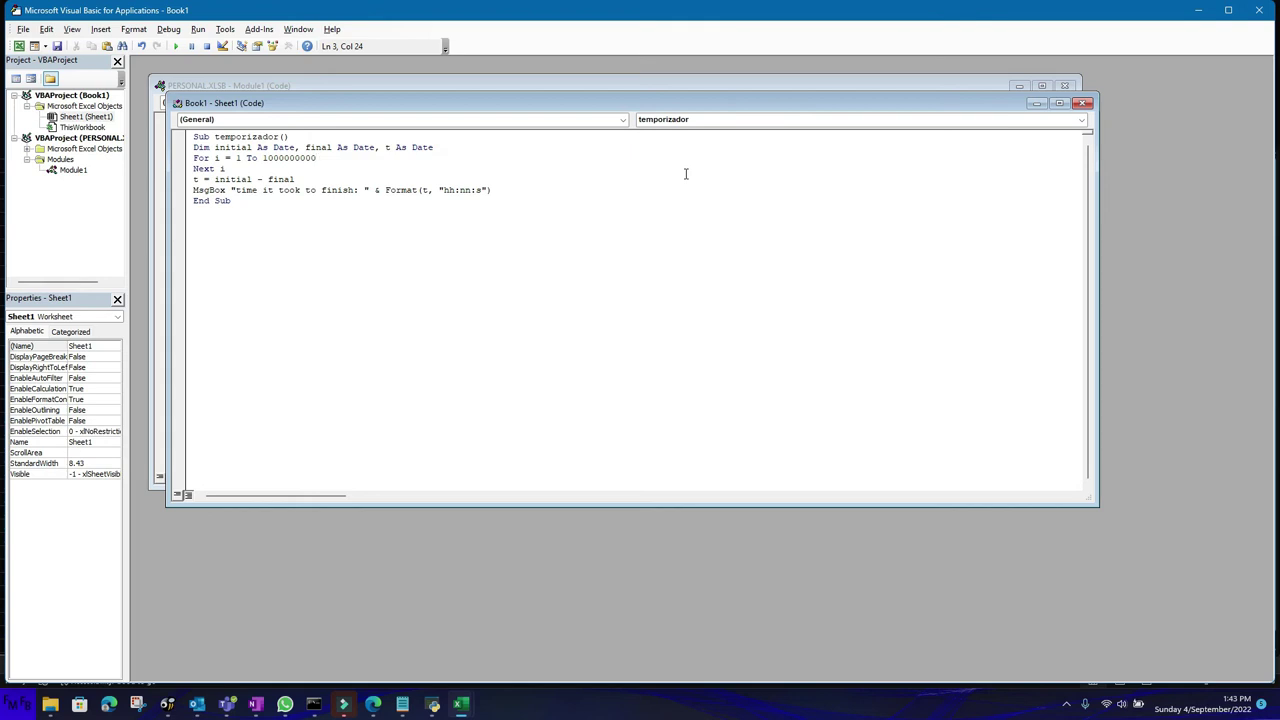
pyautogui.write('00')
pyautogui.hotkey('alt', 'F11')
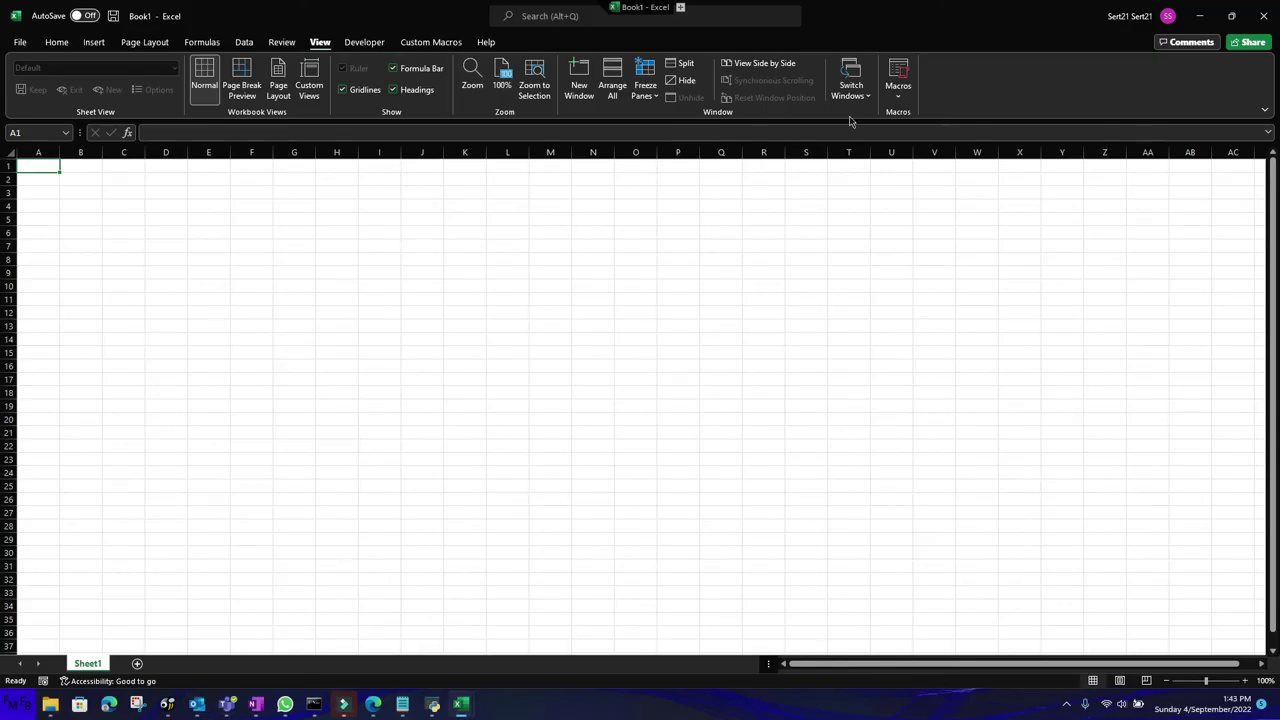
pyautogui.click(887, 98)
pyautogui.click(895, 112)
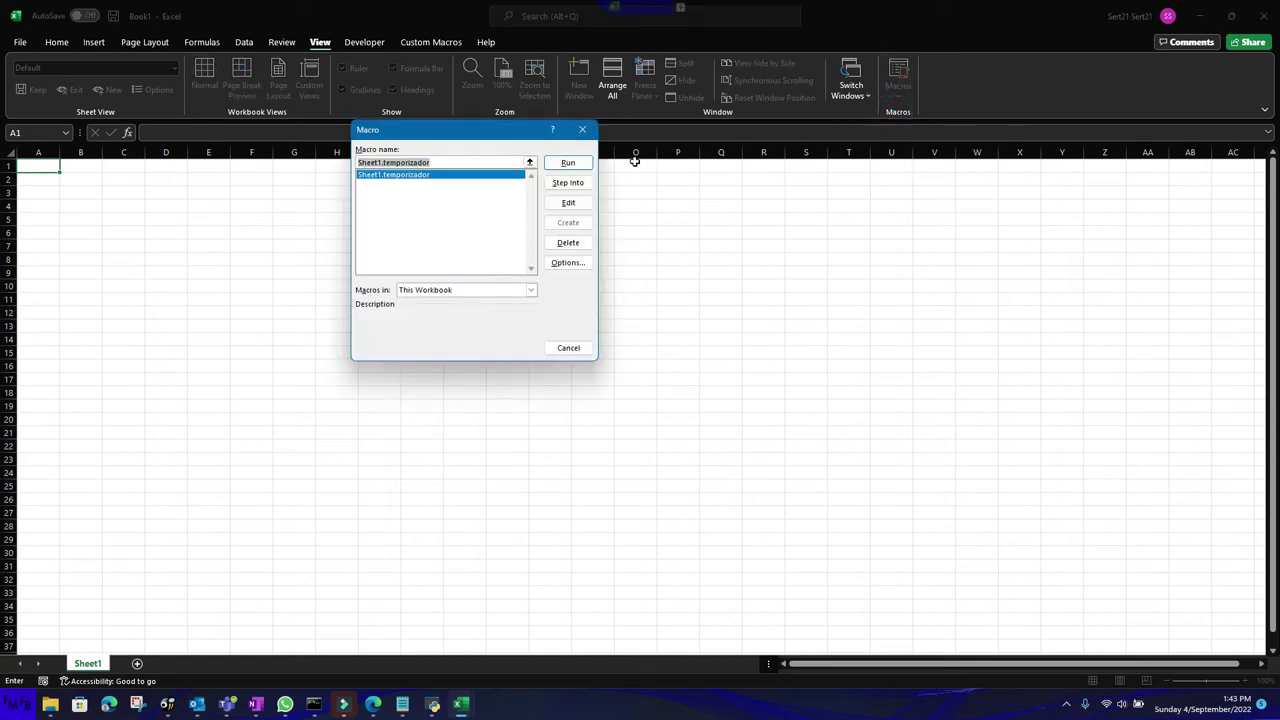
pyautogui.click(569, 164)
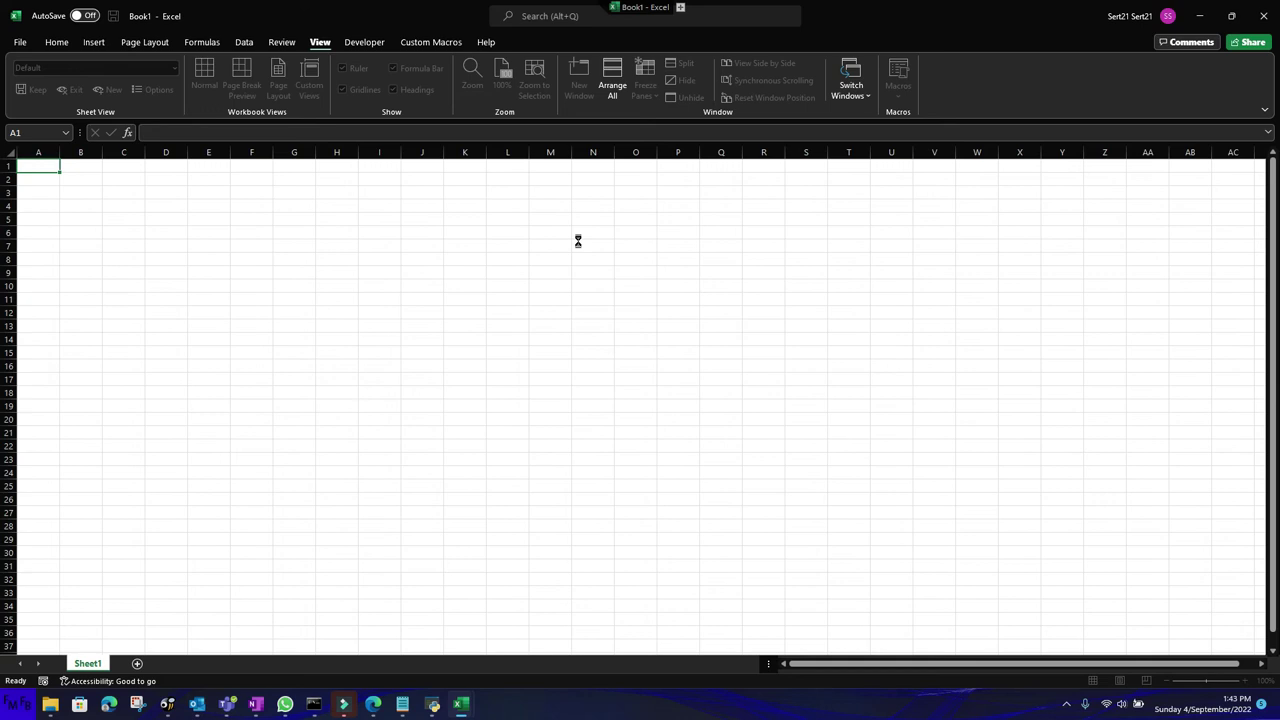
pyautogui.press('ctrl+Break')
pyautogui.click(620, 302)
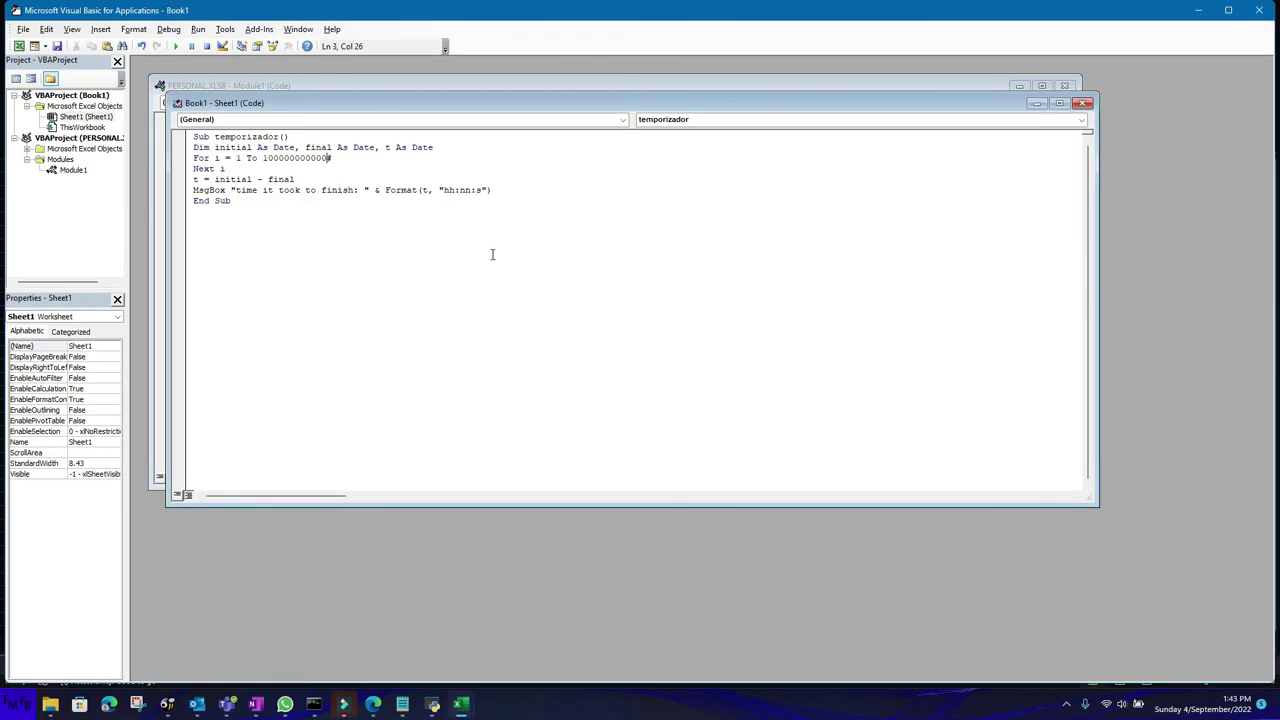
# Step: Start an initial =now line below the Dim declarations
pyautogui.click(471, 151)
pyautogui.press('Return')
pyautogui.write('initial ')
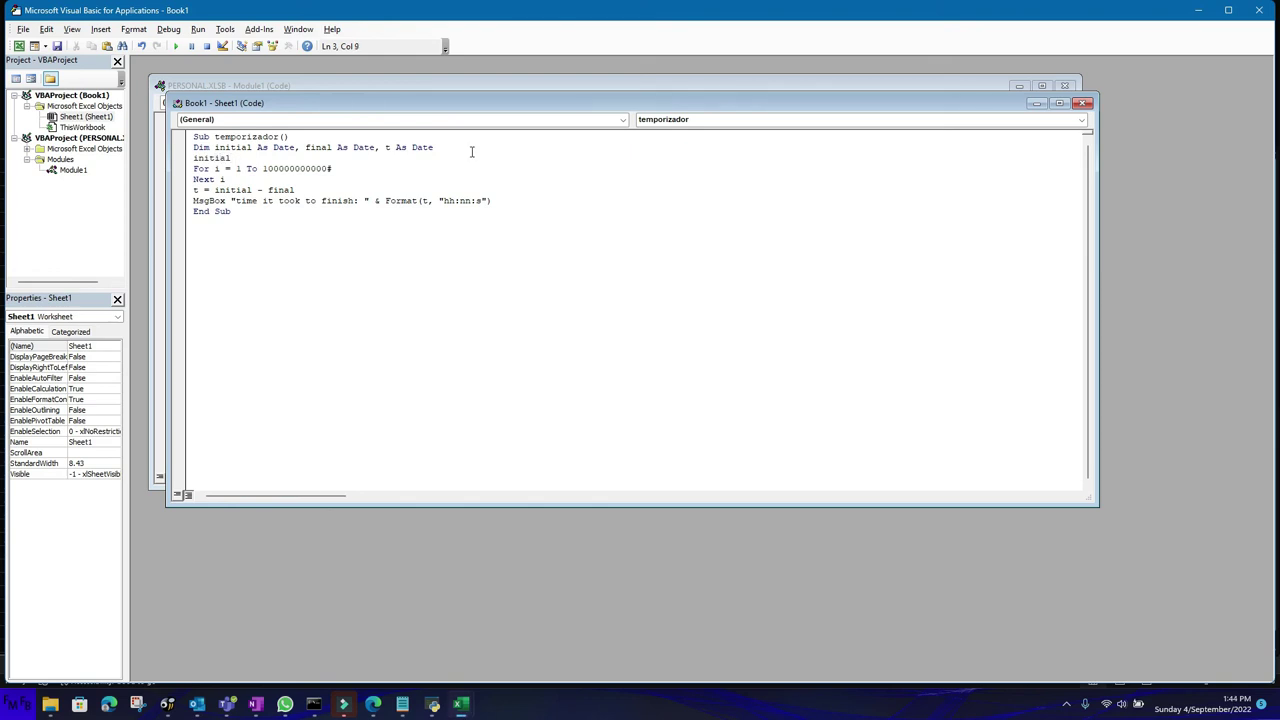
pyautogui.write('=now')
# Step: Insert final=now right after Next i, tidying the blank line above MsgBox
pyautogui.click(227, 179)
pyautogui.click(493, 201)
pyautogui.press('Home')
pyautogui.press('Return')
pyautogui.press('Up')
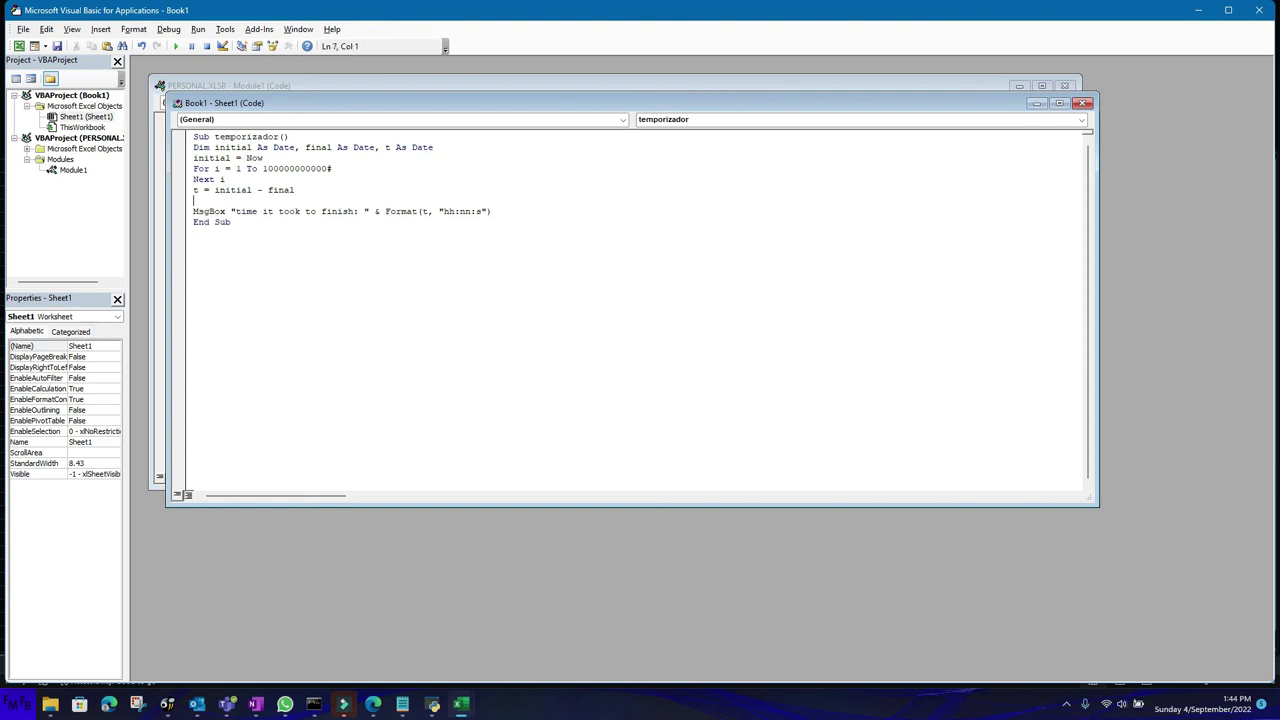
pyautogui.press('Delete')
pyautogui.click(227, 179)
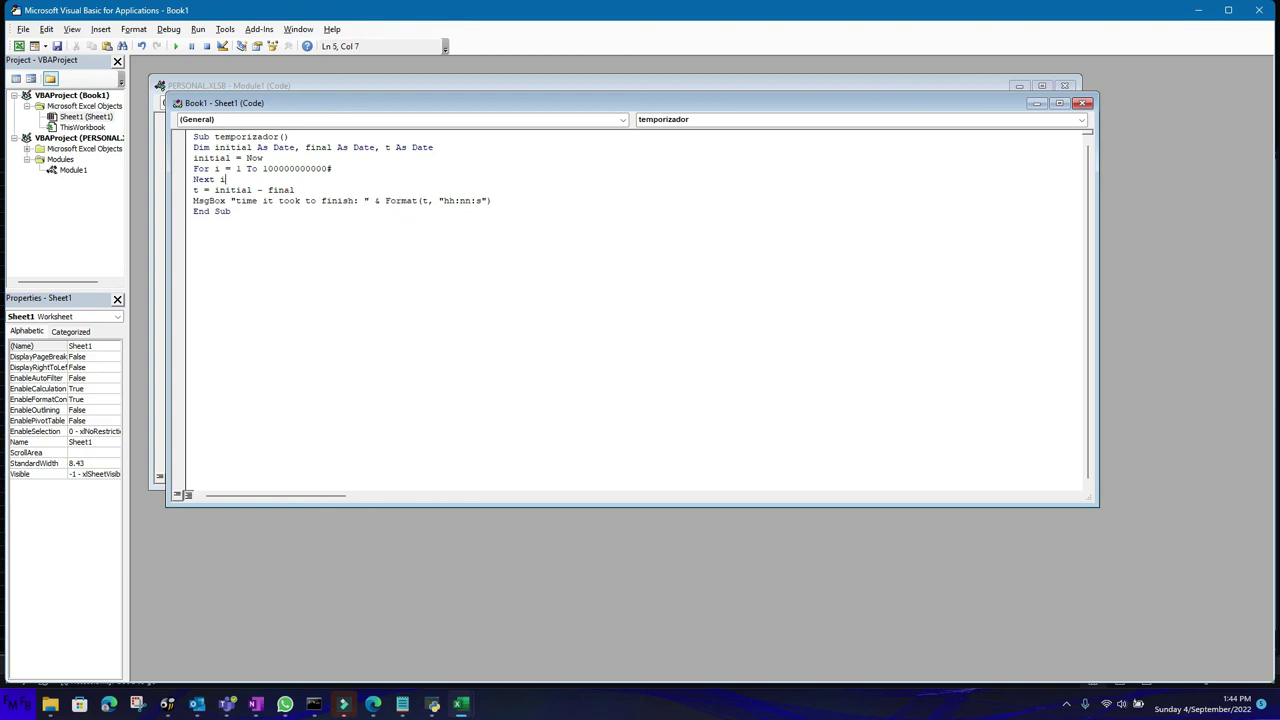
pyautogui.press('Return')
pyautogui.write('final=now')
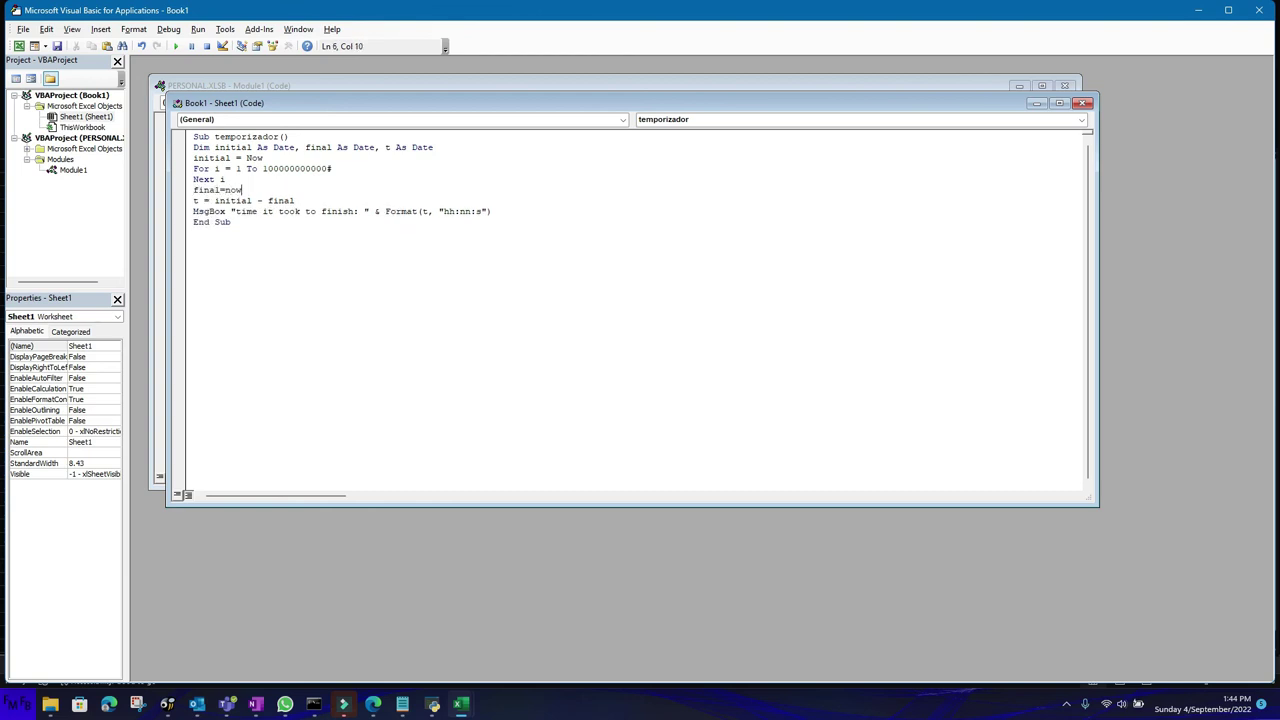
pyautogui.hotkey('alt', 'F11')
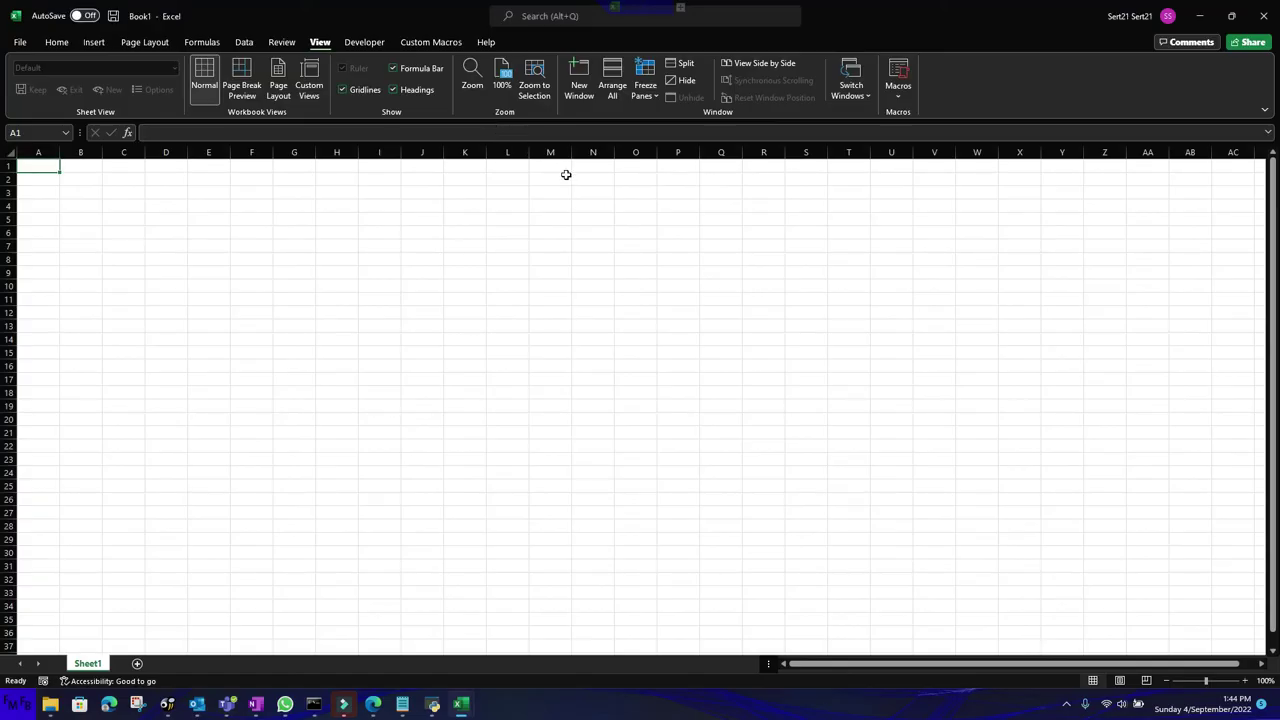
pyautogui.hotkey('alt', 'F11')
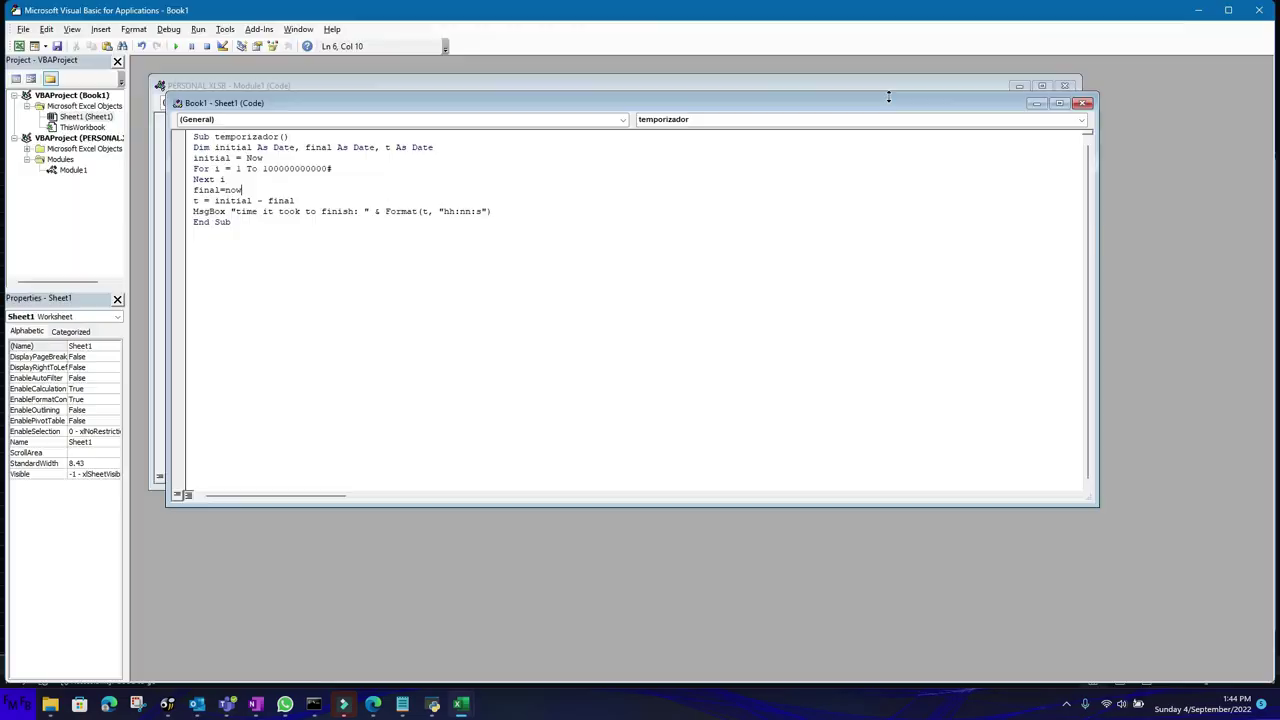
pyautogui.press('Up')
pyautogui.press('Up')
pyautogui.press('Up')
pyautogui.press('End')
pyautogui.press('BackSpace')
pyautogui.press('BackSpace')
pyautogui.press('BackSpace')
# Step: Run temporizador from Excel's macro list, now reporting 00:00:4 elapsed
pyautogui.hotkey('alt', 'F11')
pyautogui.click(899, 100)
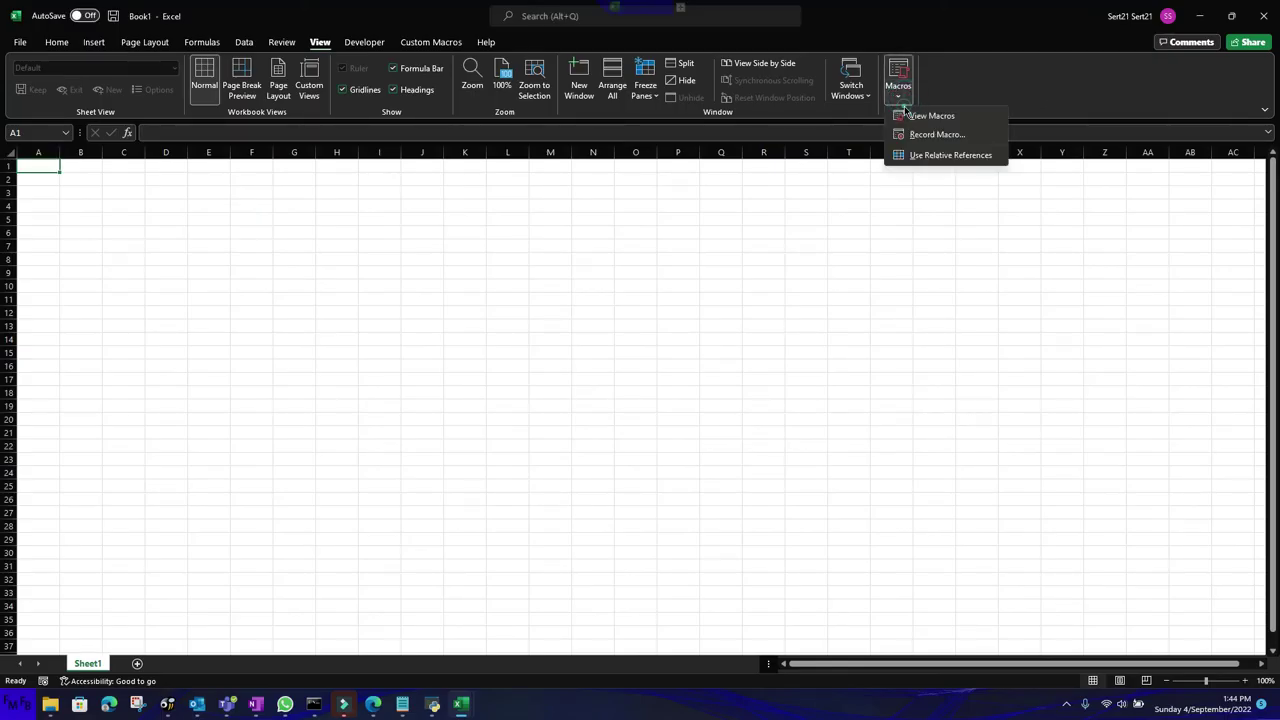
pyautogui.click(928, 116)
pyautogui.click(567, 162)
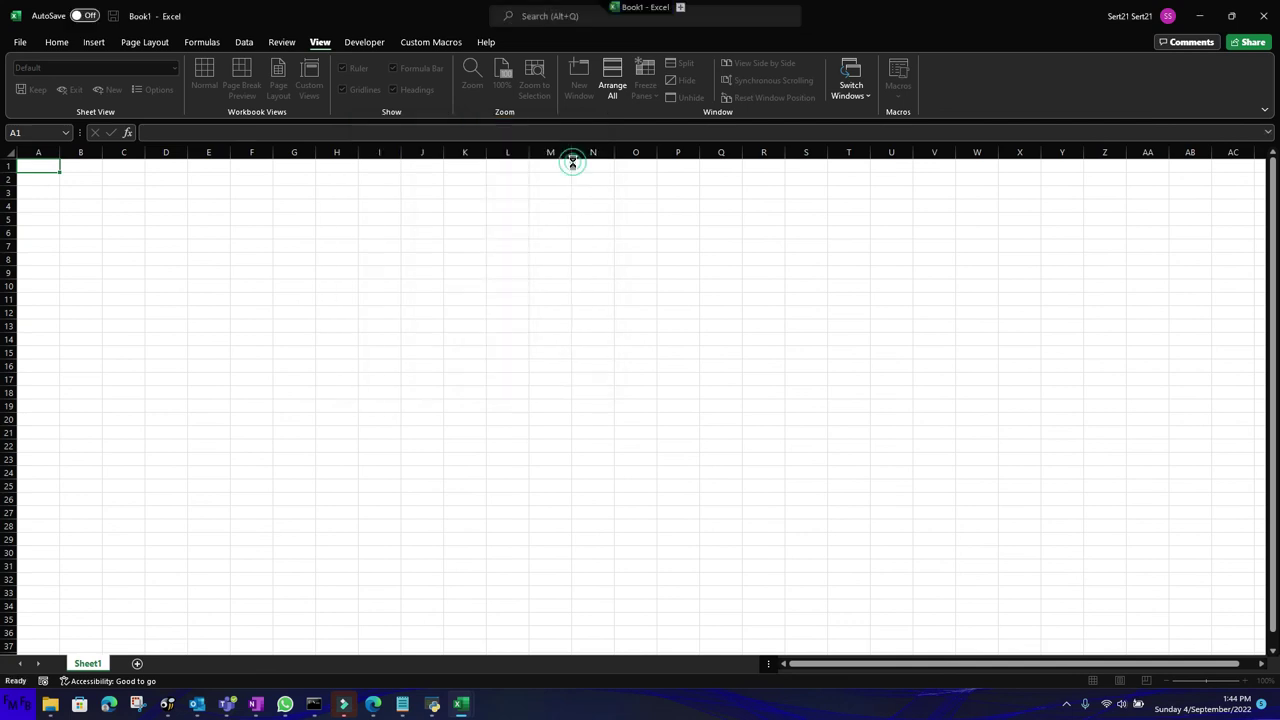